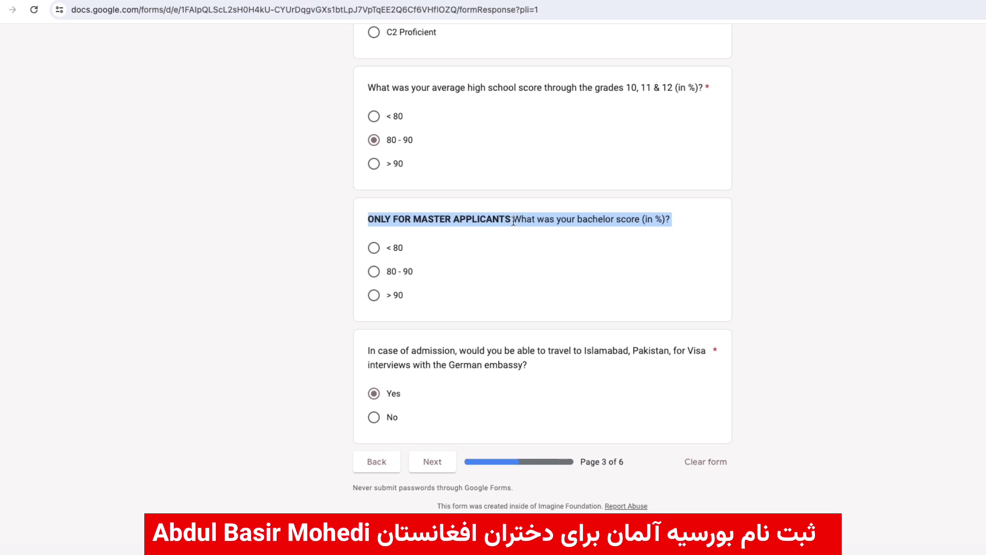
- Highlight the Islamabad visa-interview question text on page 3
{"action": "triple_click", "coordinate": [450, 351]}
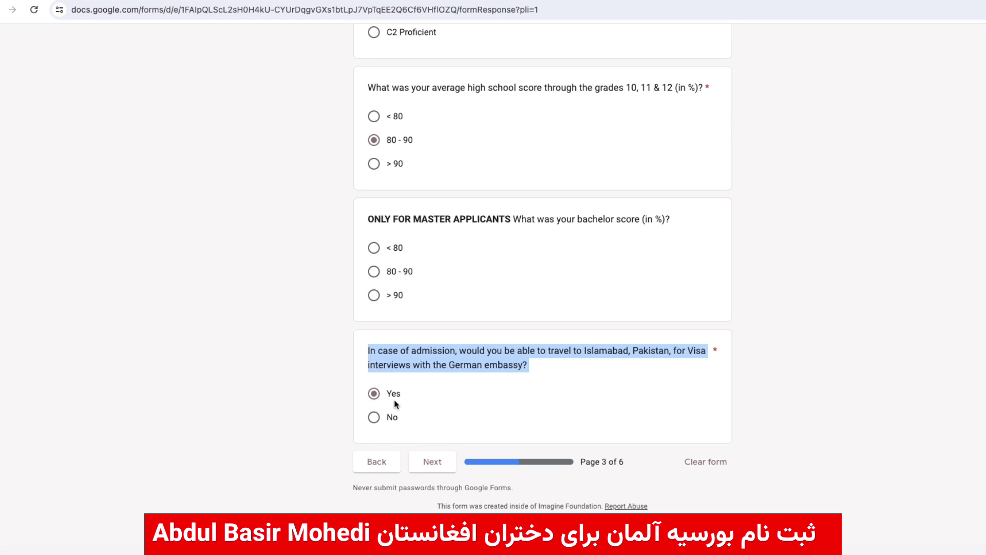
- Advance to the form's Upload your documents page
{"action": "left_click", "coordinate": [434, 462]}
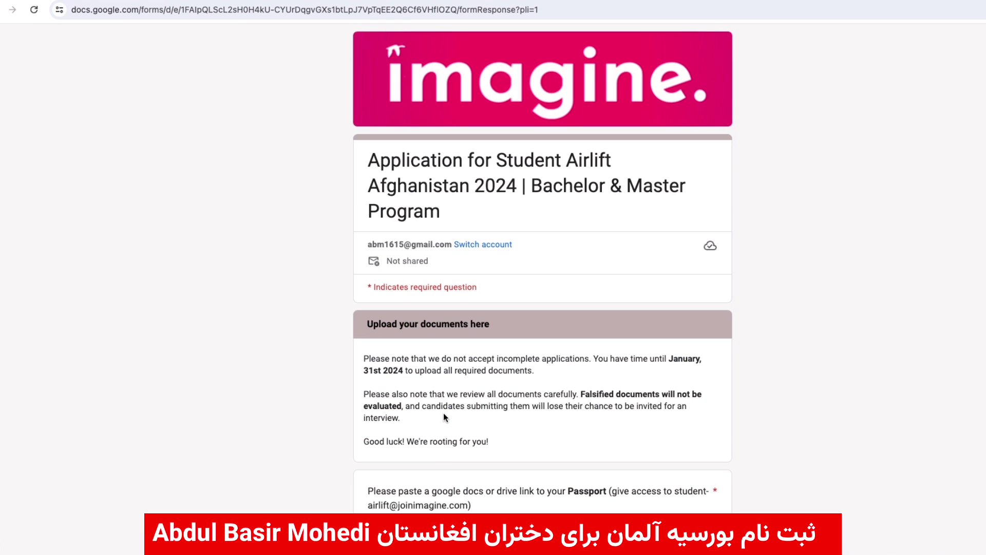
{"action": "scroll", "coordinate": [444, 416], "scroll_direction": "down", "scroll_amount": 5}
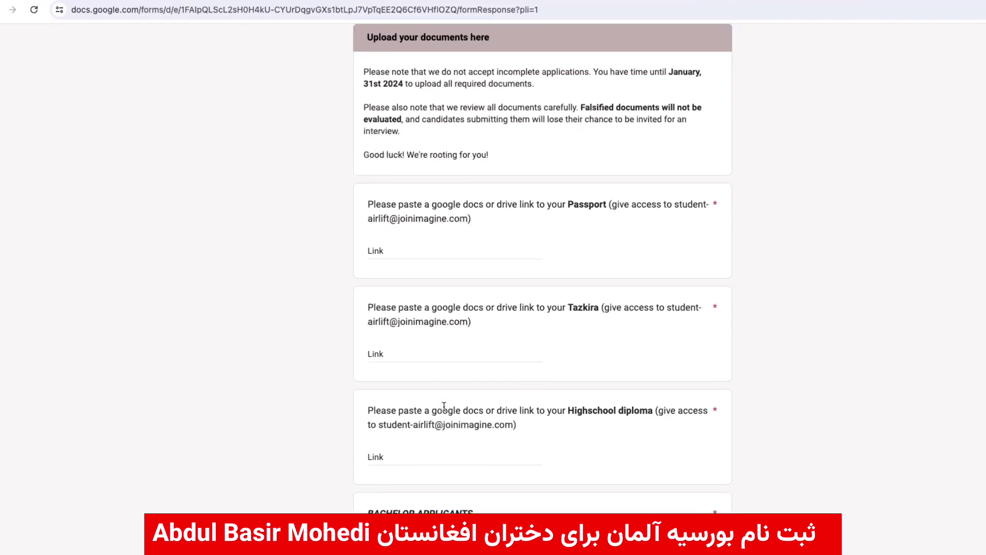
{"action": "scroll", "coordinate": [444, 406], "scroll_direction": "up", "scroll_amount": 1}
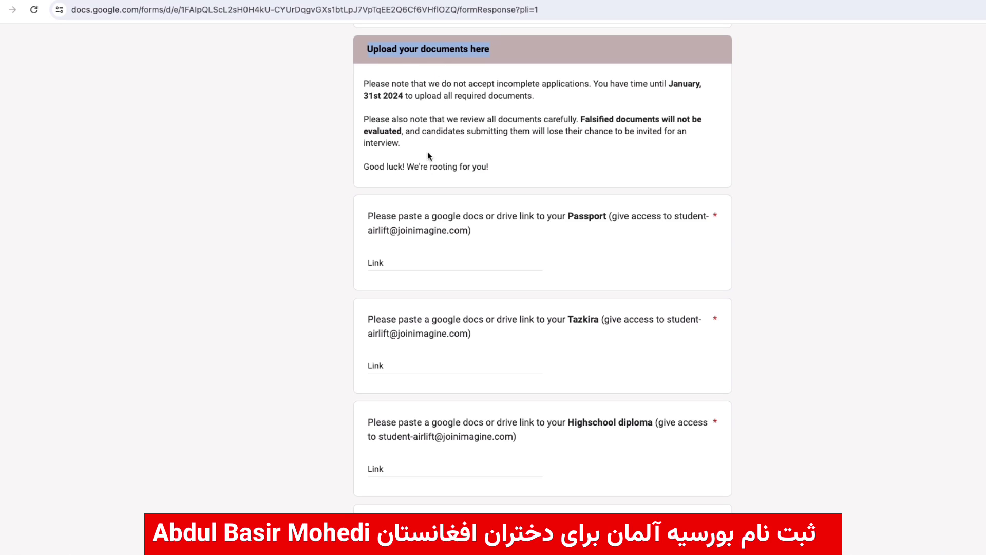
- Read the Passport link question and its required sharing address, then go to Gmail
{"action": "double_click", "coordinate": [414, 220]}
{"action": "left_click", "coordinate": [385, 216]}
{"action": "left_click_drag", "start_coordinate": [374, 216], "coordinate": [607, 215]}
{"action": "left_click", "coordinate": [403, 261]}
{"action": "left_click_drag", "start_coordinate": [403, 262], "coordinate": [485, 217]}
{"action": "left_click", "coordinate": [450, 213]}
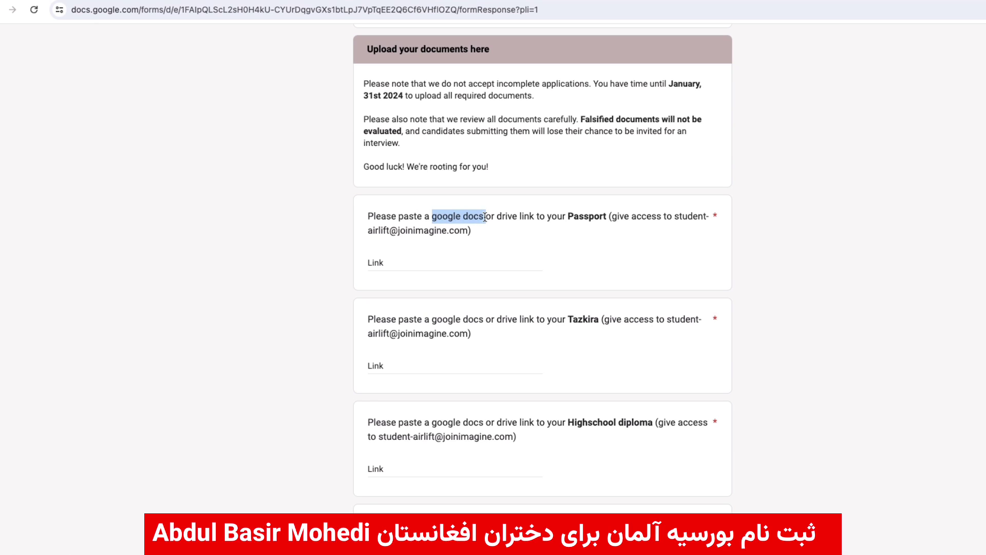
{"action": "left_click", "coordinate": [496, 216]}
{"action": "left_click_drag", "start_coordinate": [545, 216], "coordinate": [365, 231]}
{"action": "left_click", "coordinate": [462, 232]}
{"action": "left_click", "coordinate": [386, 261]}
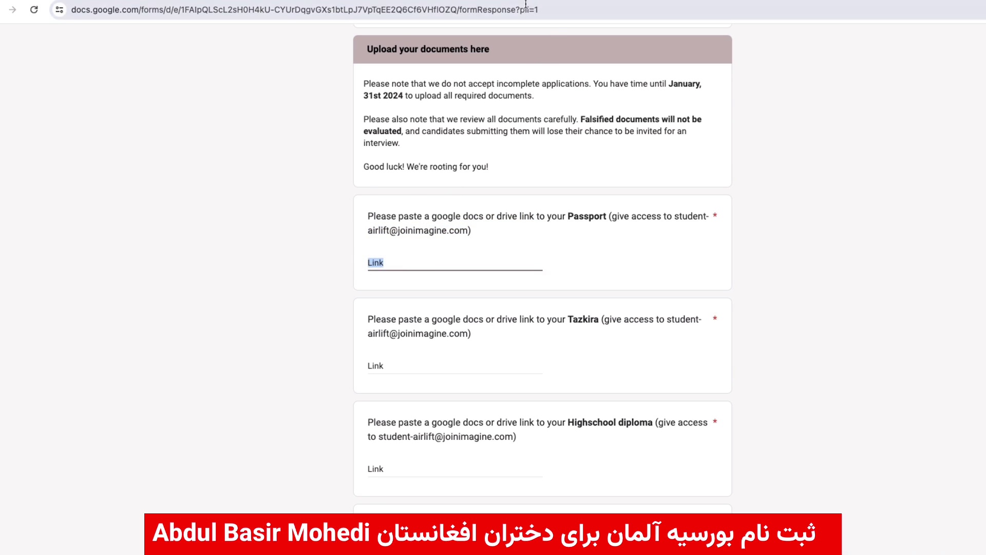
{"action": "key", "text": "ctrl+Tab"}
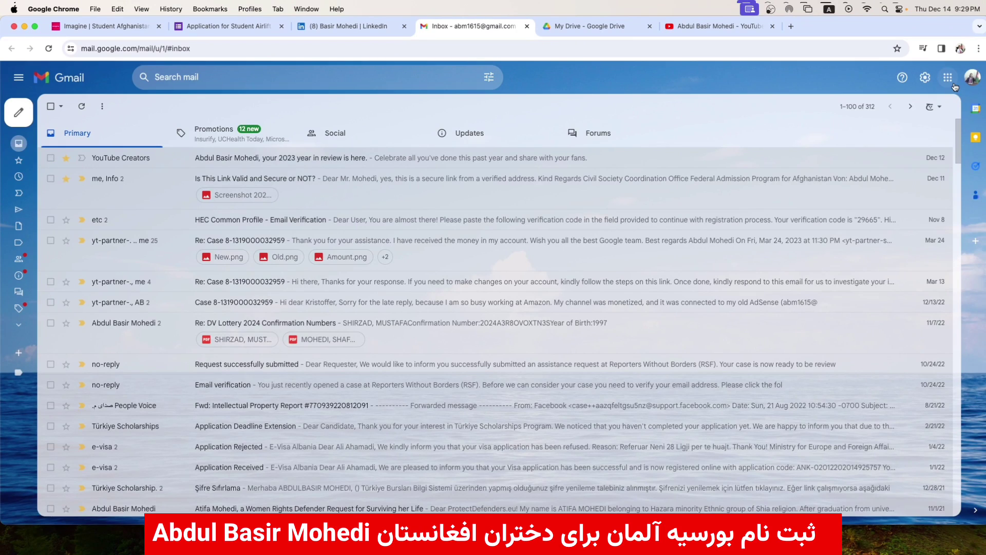
- Switch from Gmail to the My Drive page in Google Drive
{"action": "left_click", "coordinate": [947, 78]}
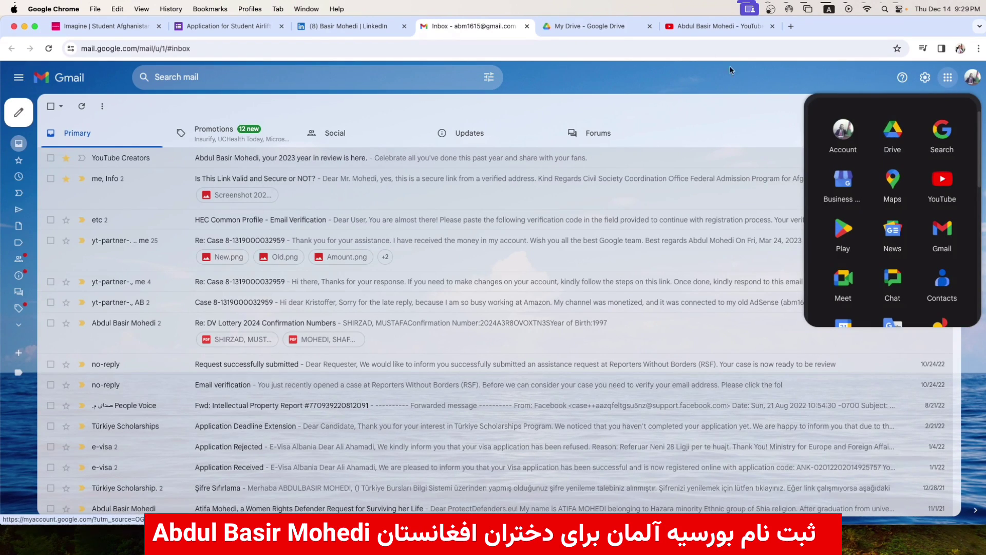
{"action": "left_click", "coordinate": [605, 26]}
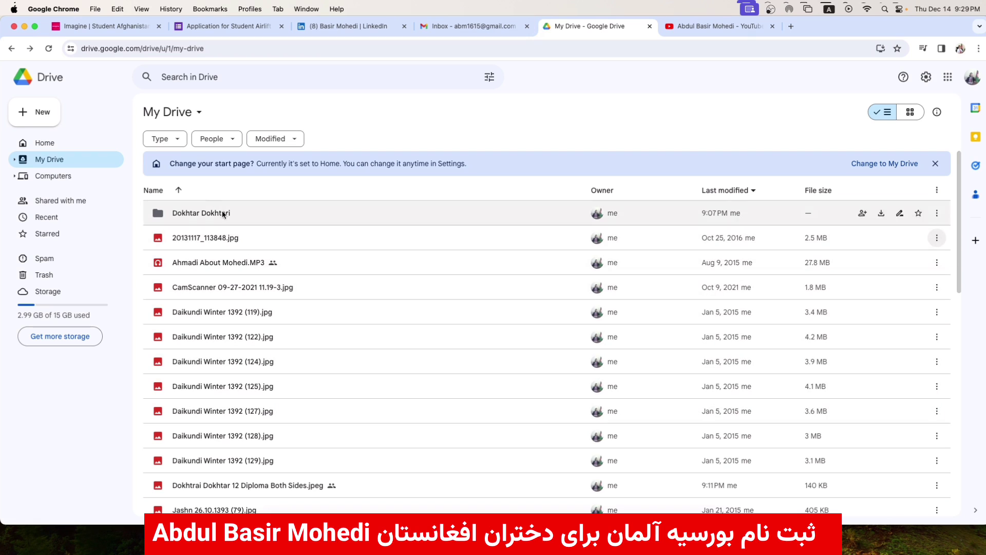
{"action": "left_click", "coordinate": [45, 117]}
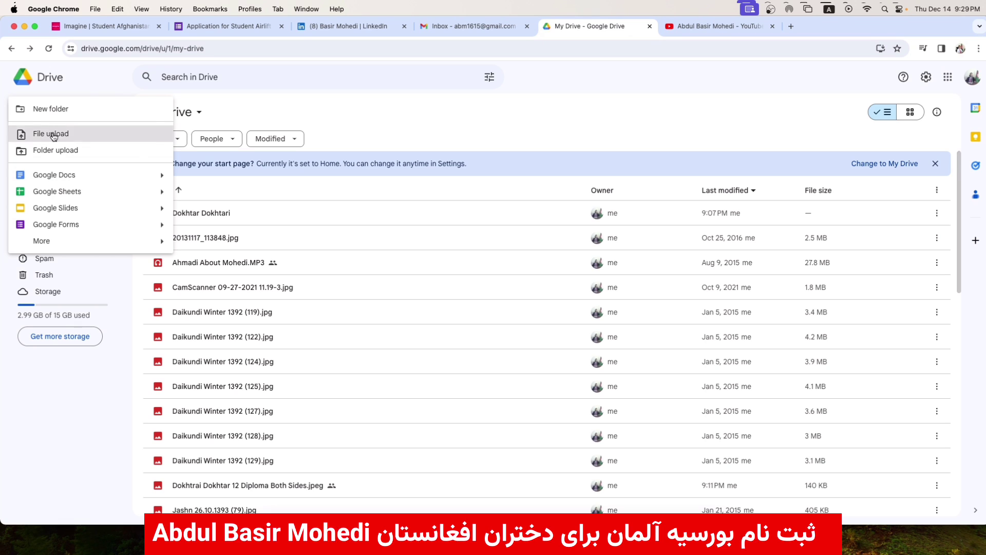
{"action": "left_click", "coordinate": [53, 136]}
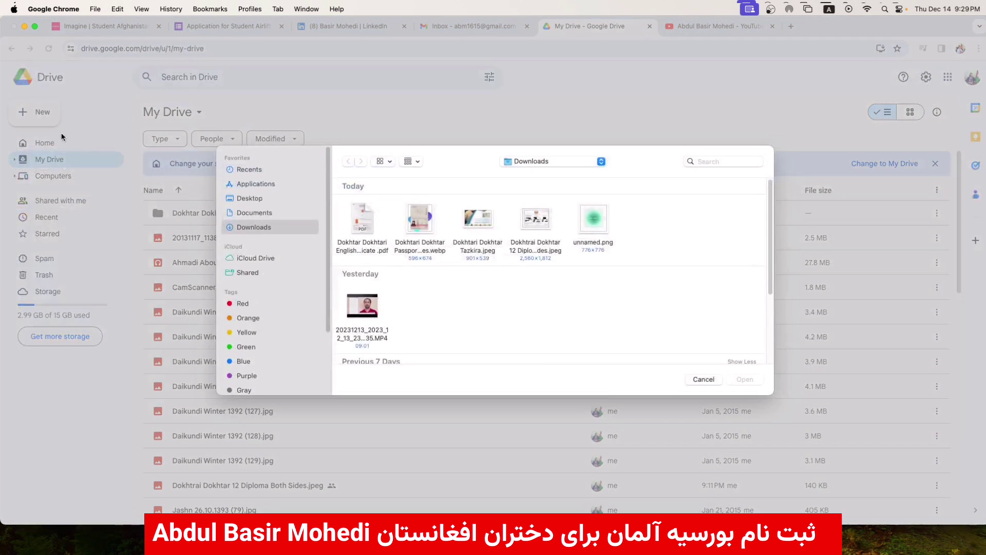
{"action": "left_click", "coordinate": [424, 234]}
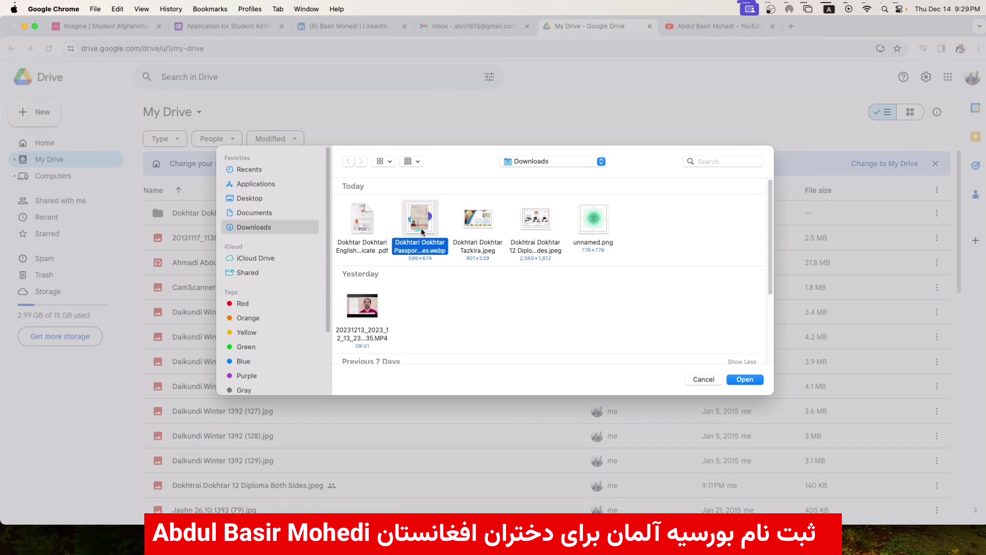
{"action": "left_click", "coordinate": [746, 379]}
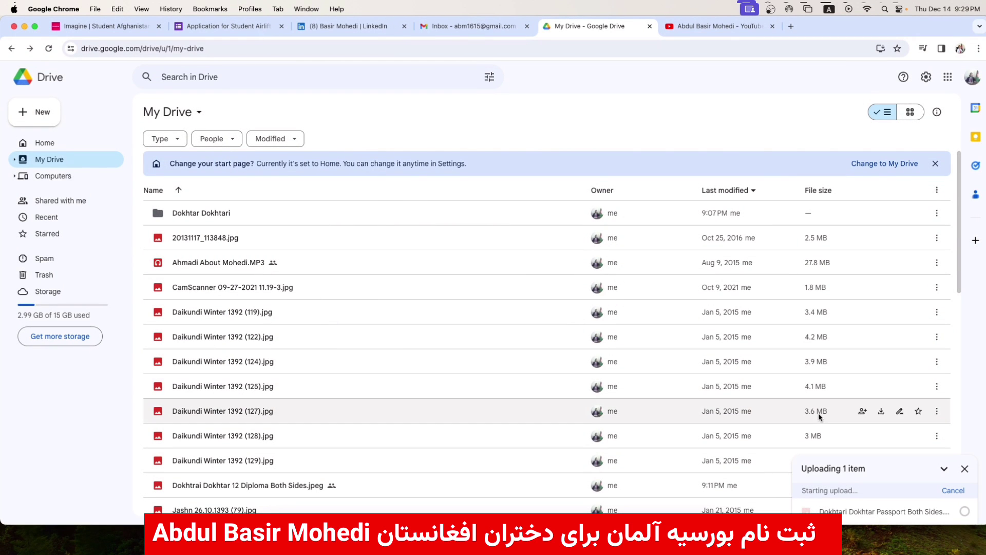
{"action": "left_click", "coordinate": [965, 513]}
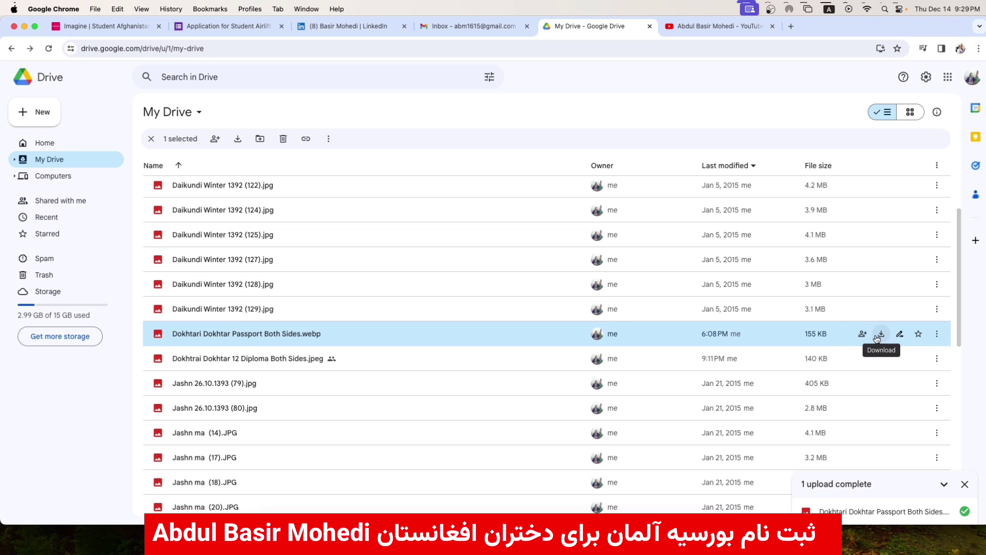
{"action": "left_click", "coordinate": [867, 338]}
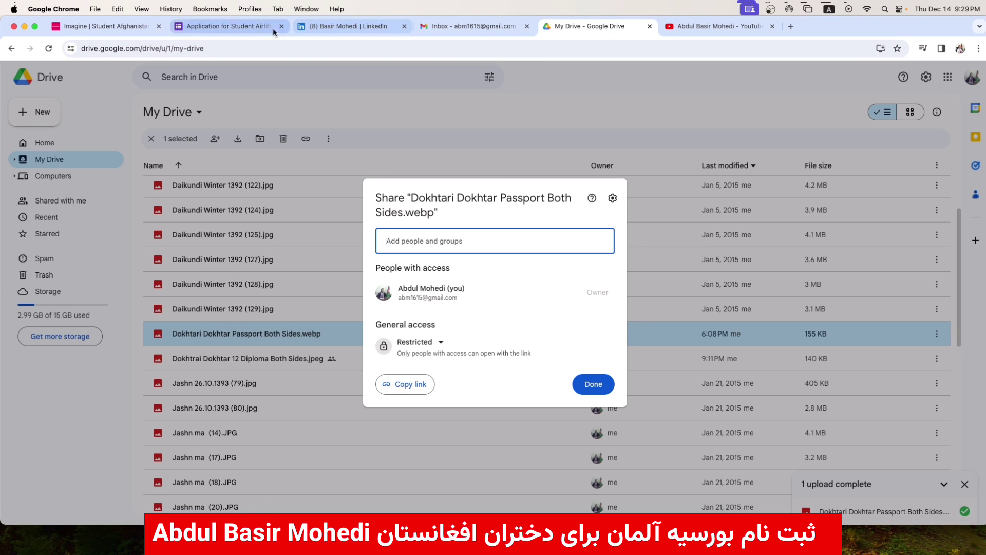
- Share the passport file with the sharing address from the form, confirming the non-Google account
{"action": "left_click", "coordinate": [258, 28]}
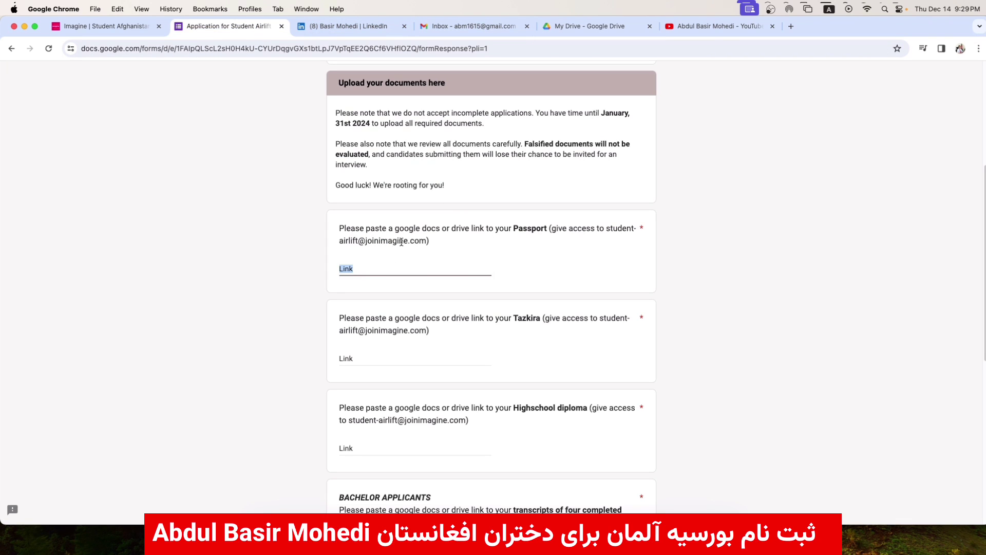
{"action": "left_click_drag", "start_coordinate": [424, 242], "coordinate": [340, 242]}
{"action": "key", "text": "super+c"}
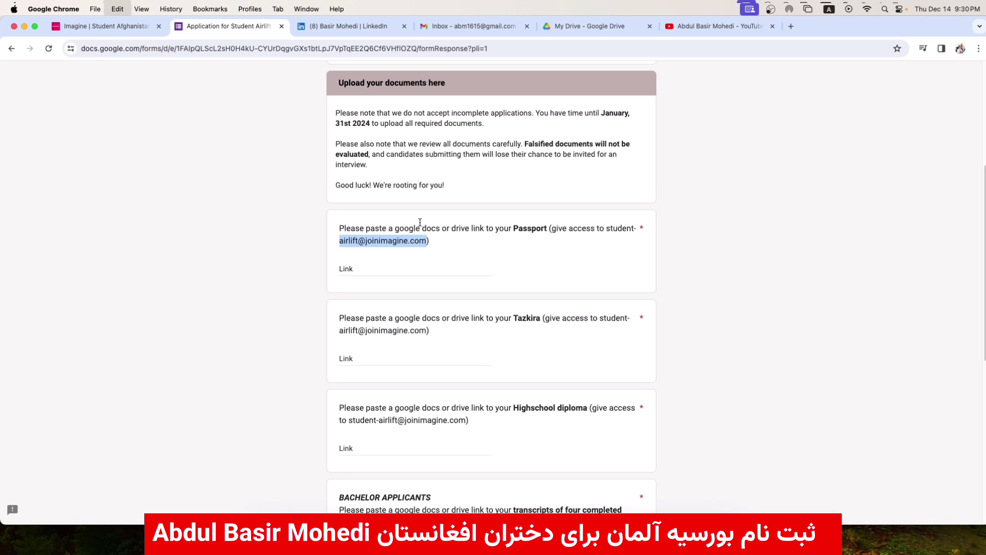
{"action": "left_click", "coordinate": [592, 28]}
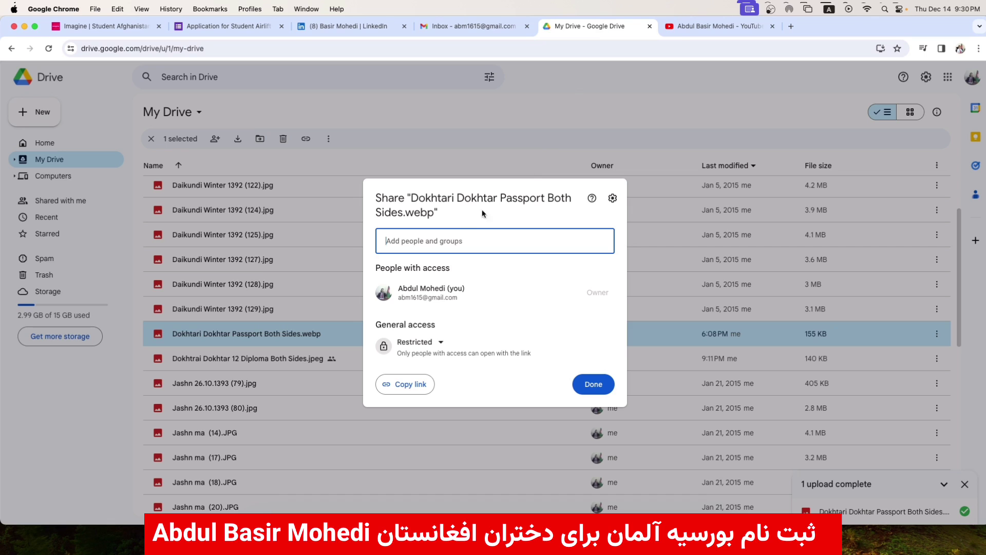
{"action": "key", "text": "super+v"}
{"action": "key", "text": "Return"}
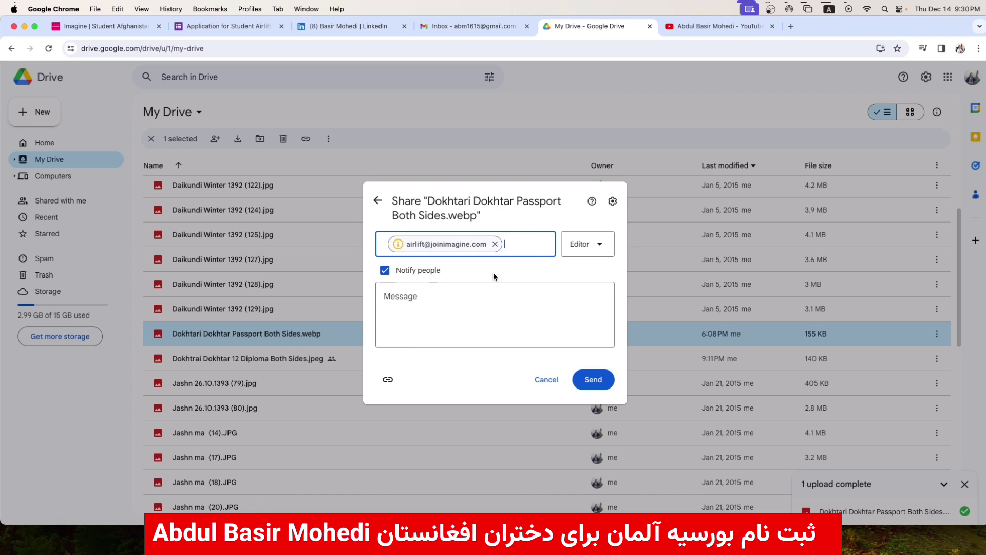
{"action": "left_click", "coordinate": [592, 385]}
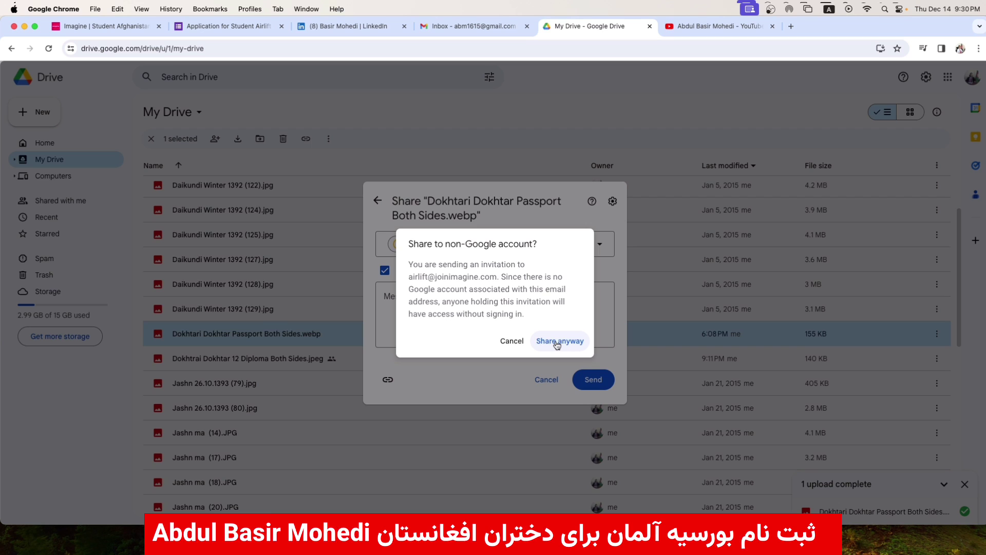
{"action": "left_click", "coordinate": [556, 341]}
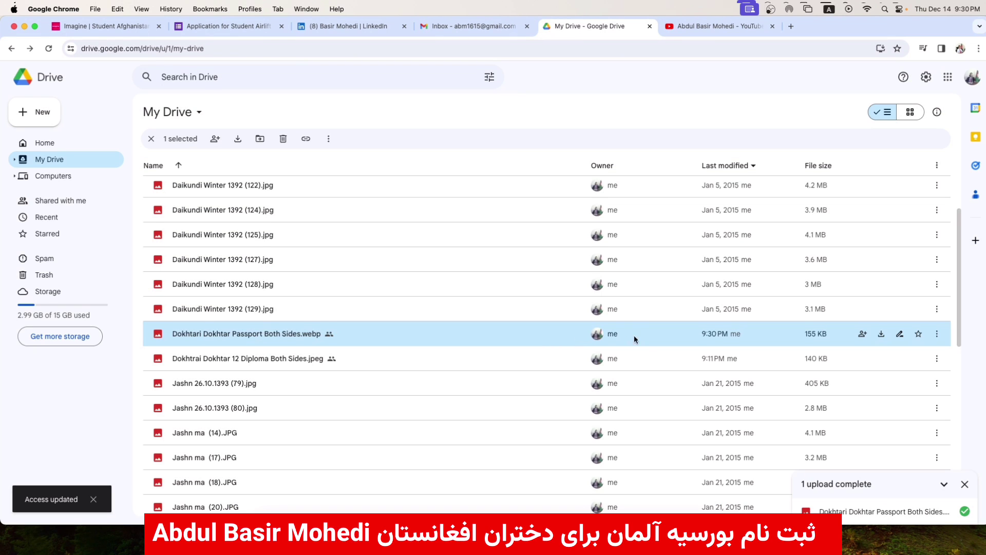
- Set the passport file to Anyone with the link, copy its link, and return to the form
{"action": "left_click", "coordinate": [861, 334]}
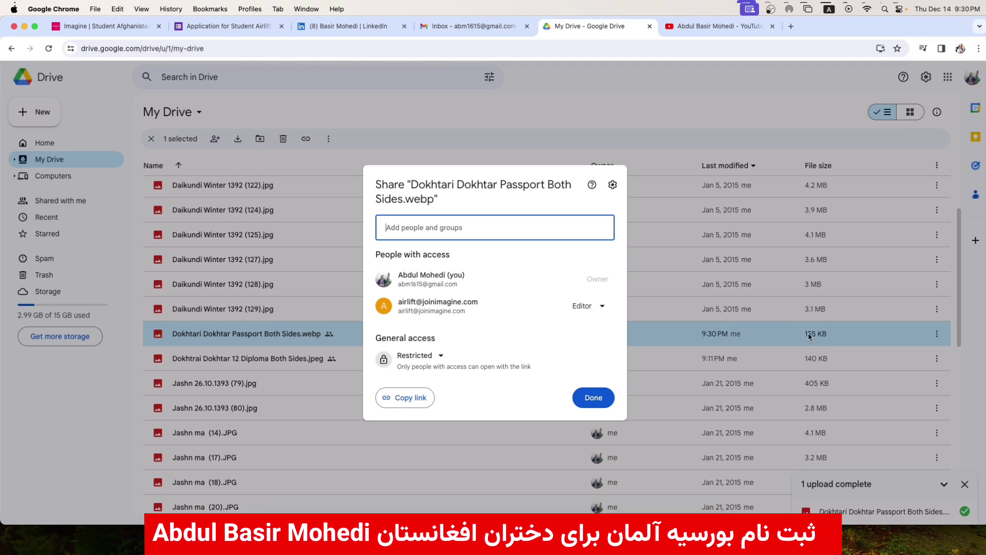
{"action": "left_click", "coordinate": [417, 356]}
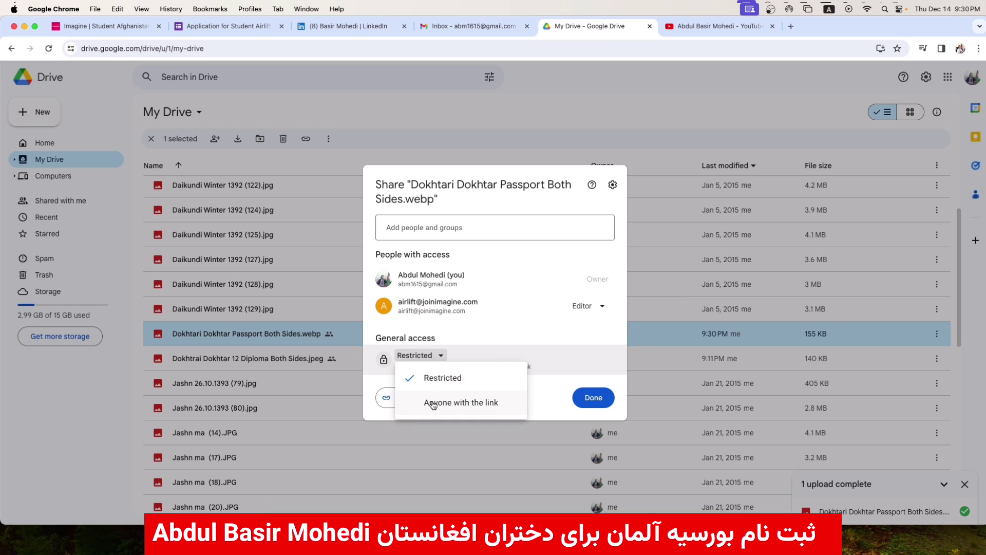
{"action": "left_click", "coordinate": [460, 407]}
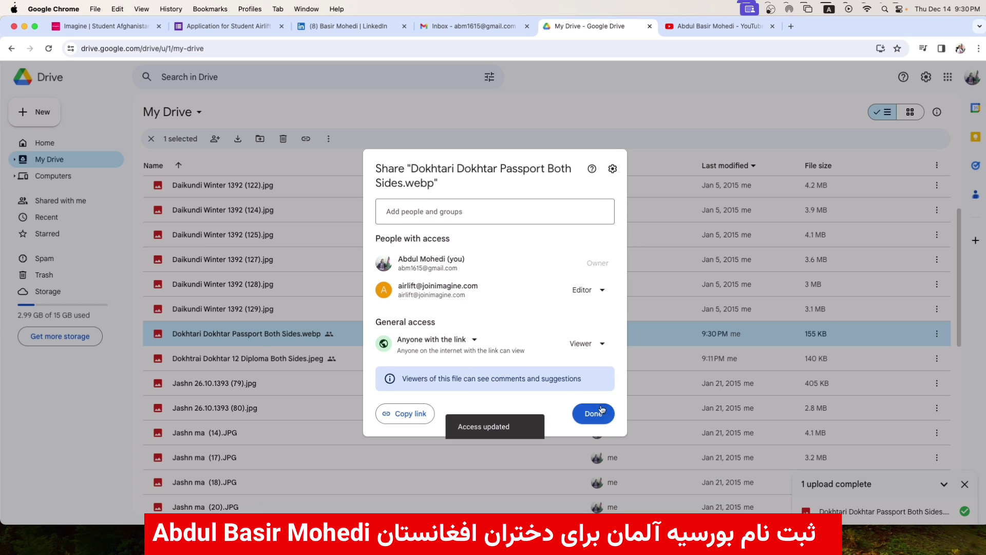
{"action": "left_click", "coordinate": [418, 419]}
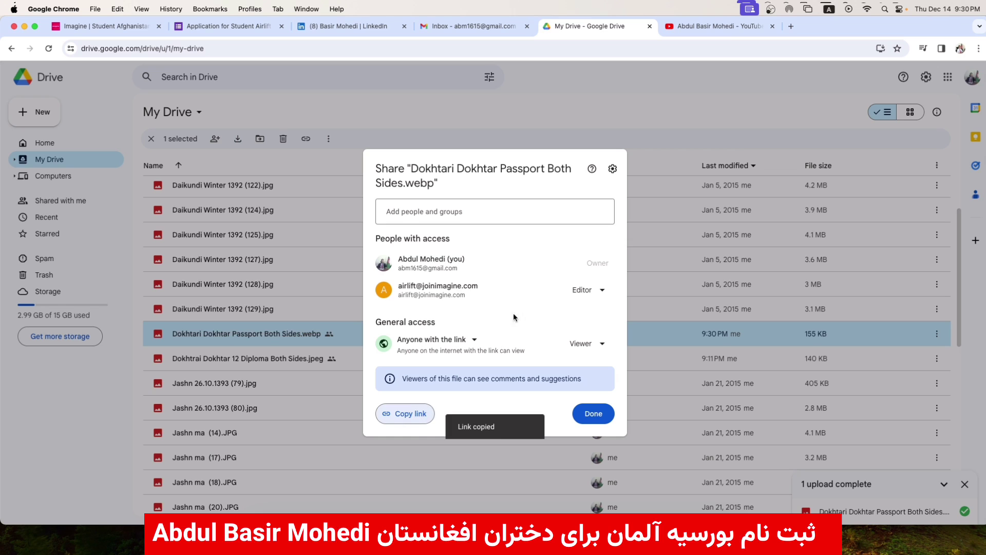
{"action": "left_click", "coordinate": [642, 167]}
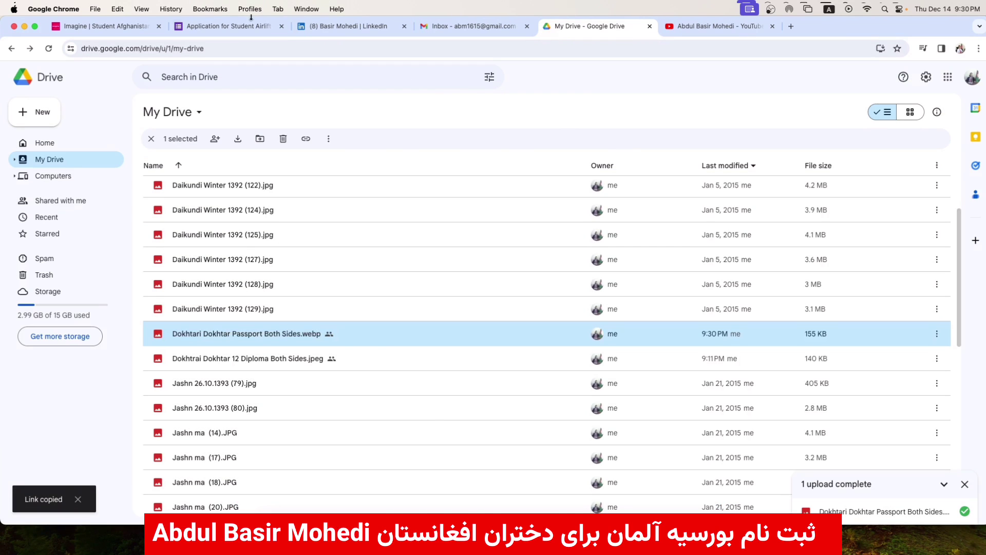
{"action": "left_click", "coordinate": [240, 27]}
{"action": "double_click", "coordinate": [349, 268]}
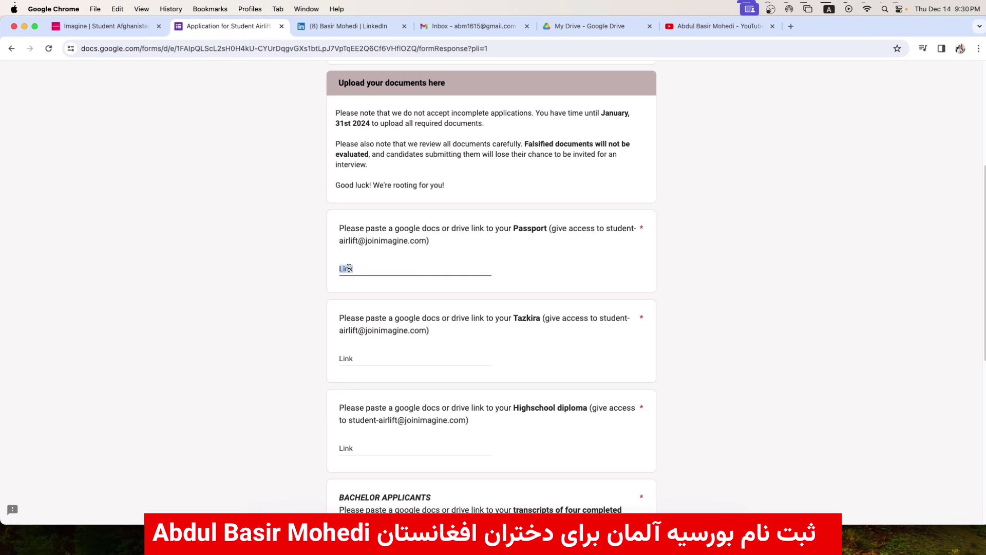
- Paste the passport's Drive sharing link into the Passport link answer
{"action": "key", "text": "super+v"}
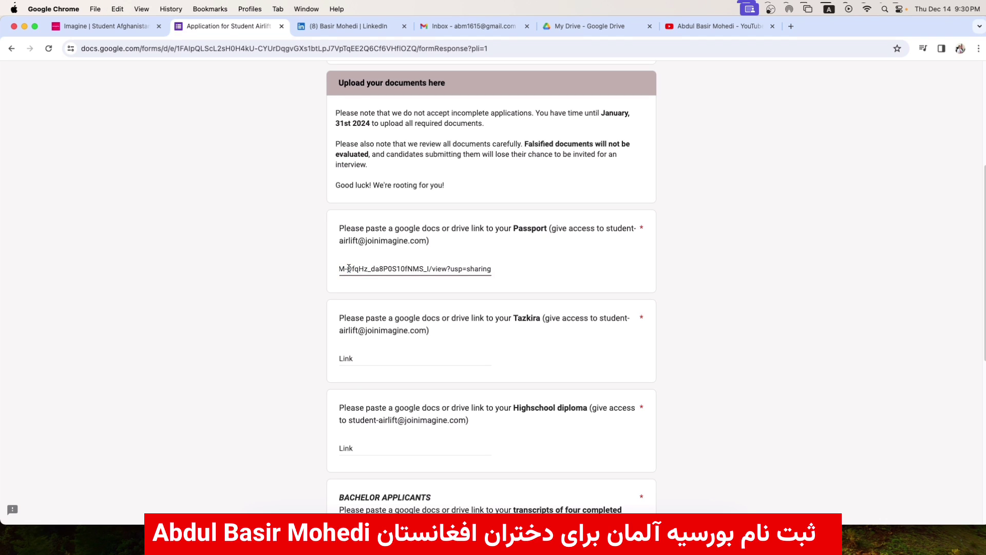
{"action": "left_click", "coordinate": [307, 274]}
{"action": "triple_click", "coordinate": [370, 269]}
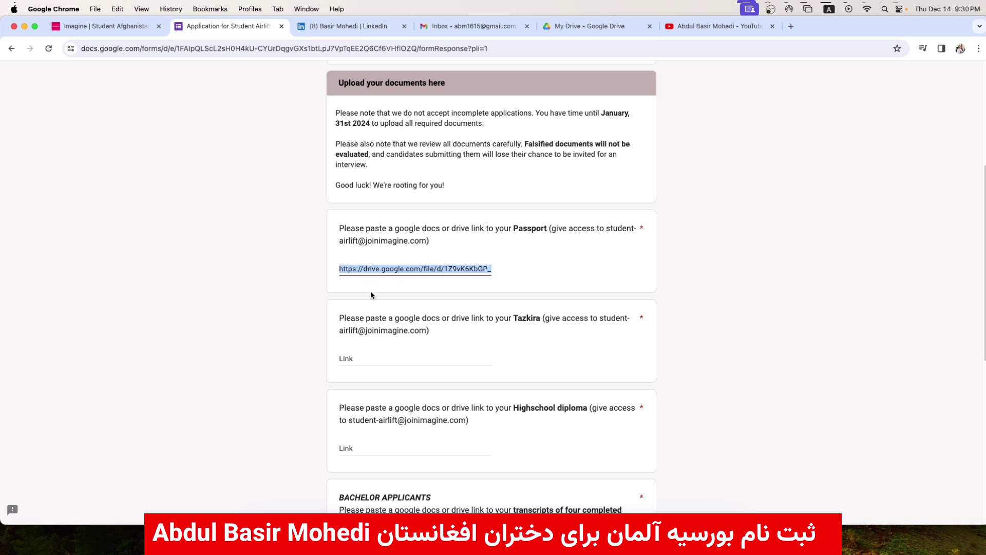
{"action": "left_click", "coordinate": [286, 540]}
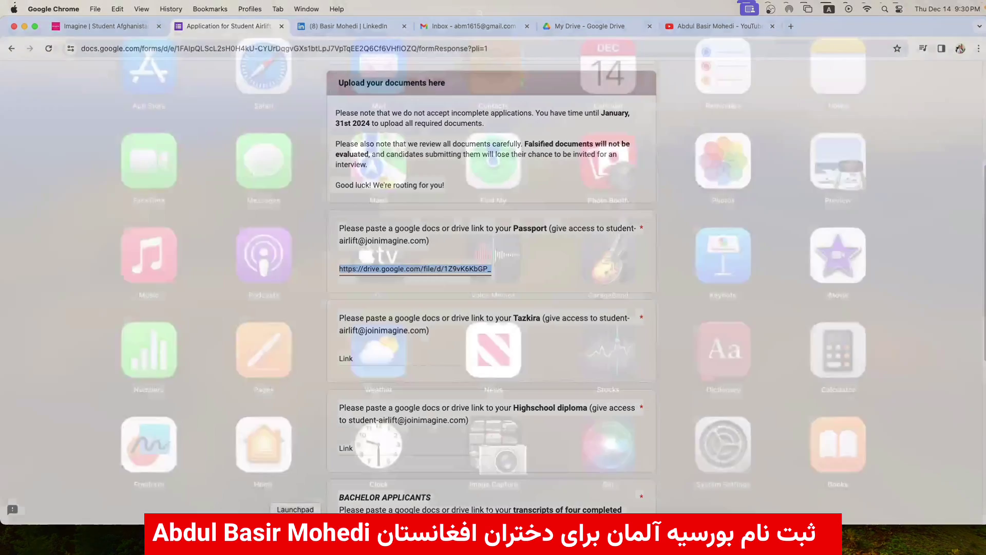
- Load the passport Drive link in Opera to confirm the image preview, then close Opera
{"action": "scroll", "coordinate": [651, 368], "scroll_direction": "right", "scroll_amount": 5}
{"action": "key", "text": "Escape"}
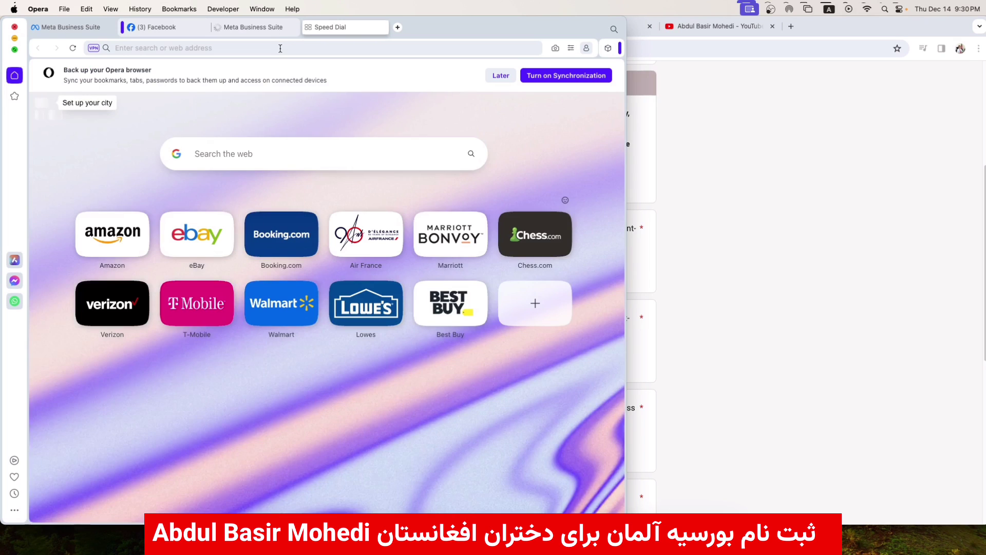
{"action": "left_click", "coordinate": [280, 48]}
{"action": "key", "text": "Return"}
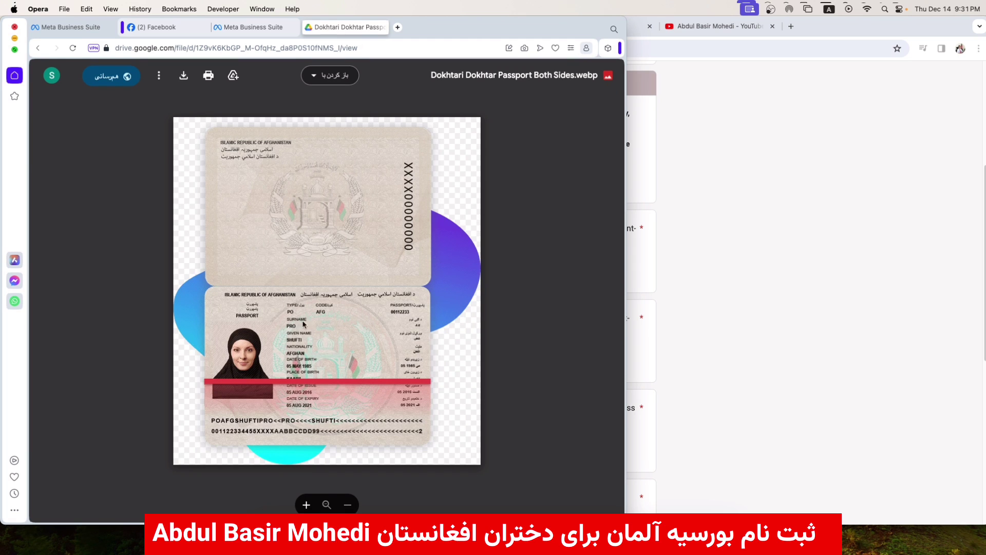
{"action": "scroll", "coordinate": [364, 227], "scroll_direction": "up", "scroll_amount": 3}
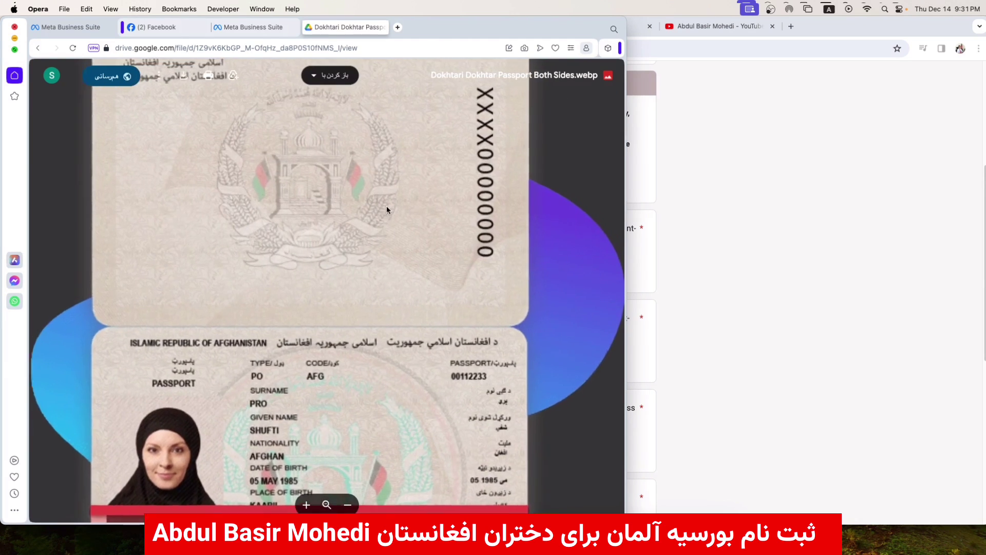
{"action": "scroll", "coordinate": [511, 126], "scroll_direction": "down", "scroll_amount": 3}
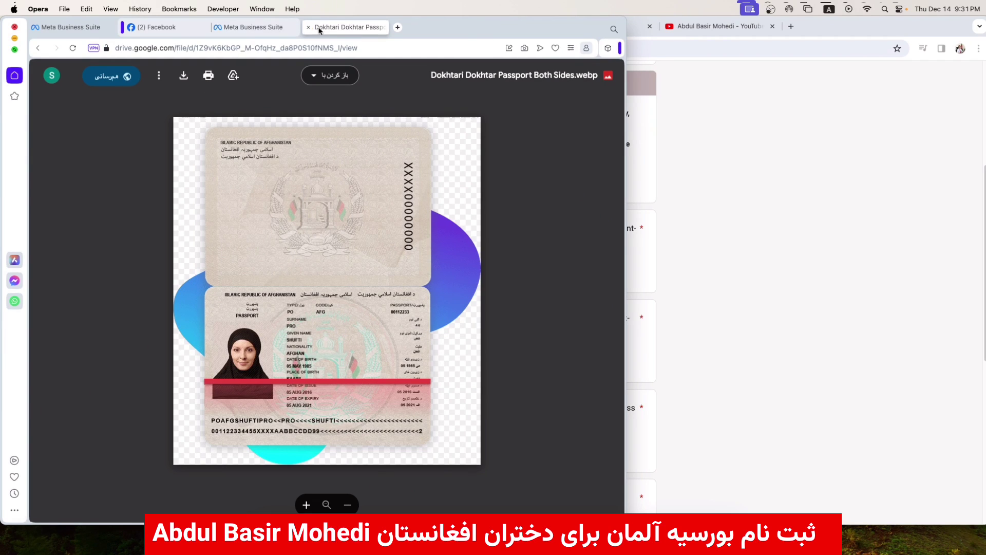
{"action": "left_click", "coordinate": [15, 28]}
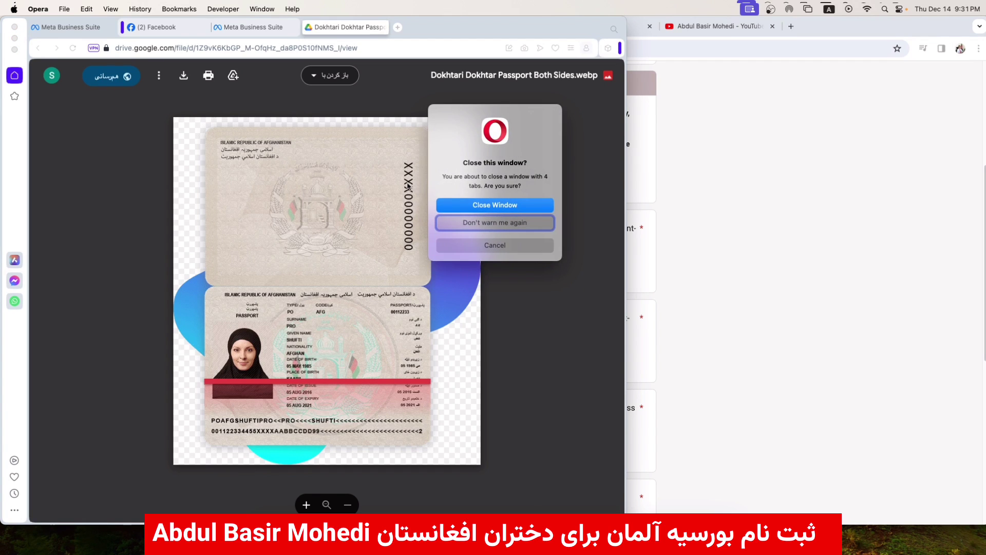
- Confirm closing Opera and copy the access e-mail address stated in the Tazkira question
{"action": "left_click", "coordinate": [491, 205]}
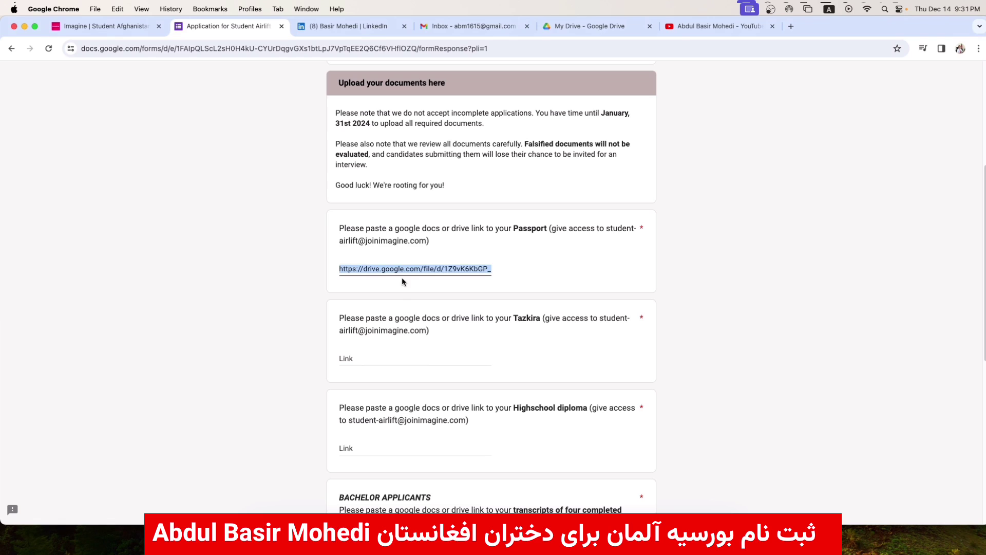
{"action": "left_click_drag", "start_coordinate": [509, 319], "coordinate": [545, 319]}
{"action": "left_click", "coordinate": [567, 320]}
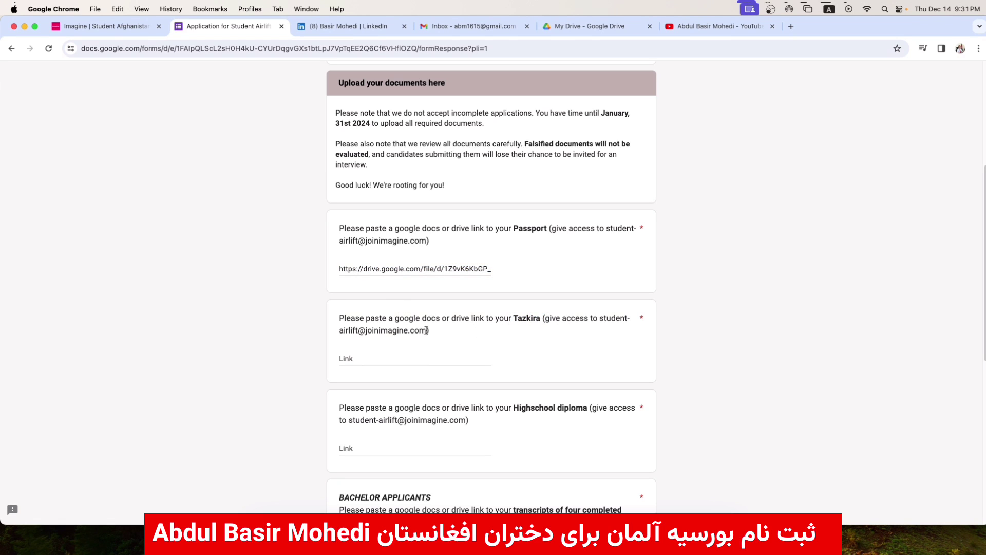
{"action": "left_click_drag", "start_coordinate": [426, 331], "coordinate": [341, 329]}
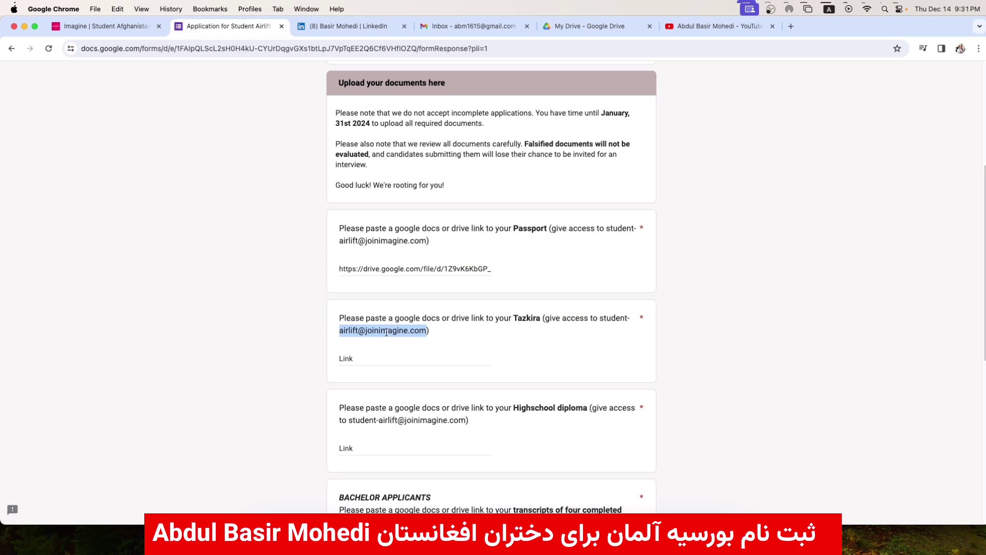
{"action": "key", "text": "super+c"}
{"action": "left_click", "coordinate": [375, 355]}
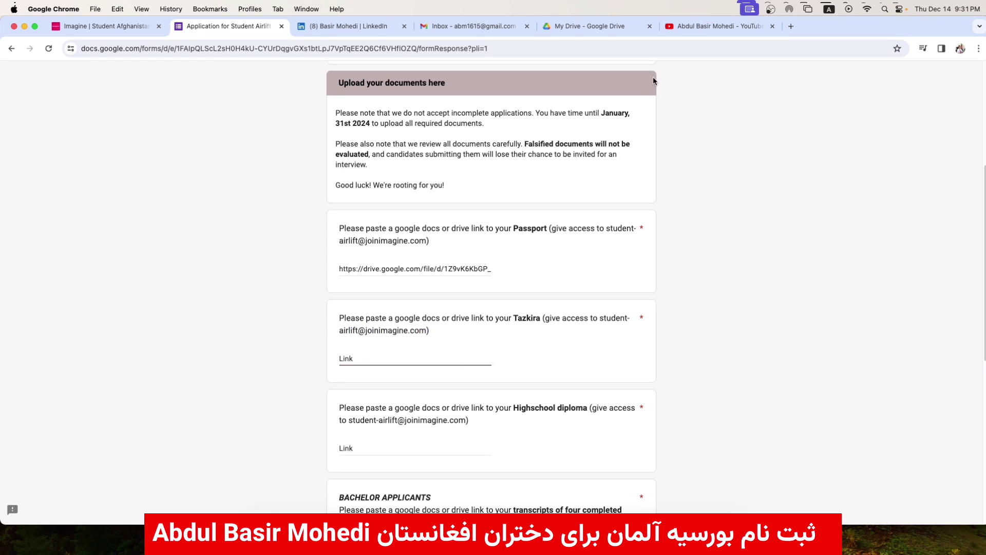
{"action": "left_click", "coordinate": [605, 29]}
- Upload 'Dokhtari Dokhtar Tazkira.jpeg' from Downloads to My Drive
{"action": "left_click", "coordinate": [41, 112]}
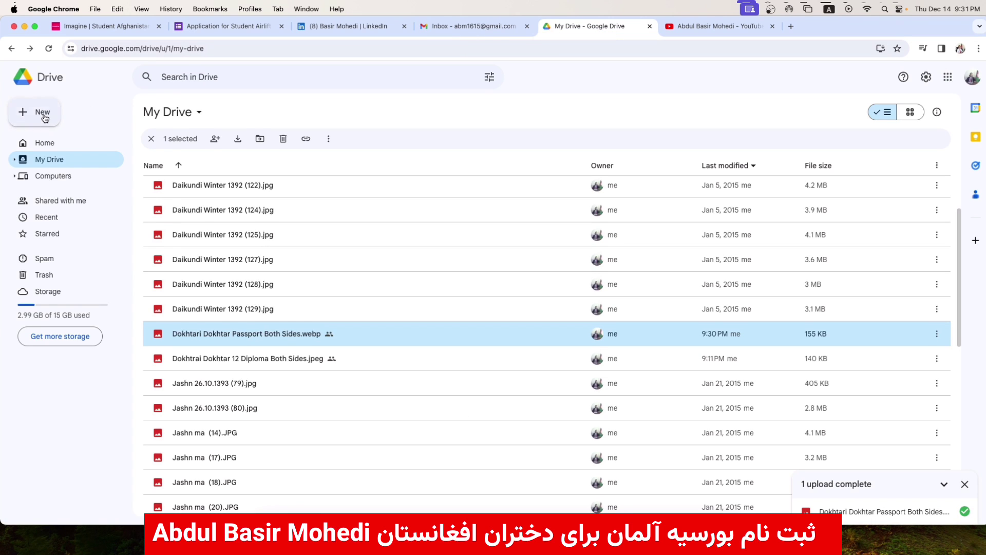
{"action": "left_click", "coordinate": [49, 137]}
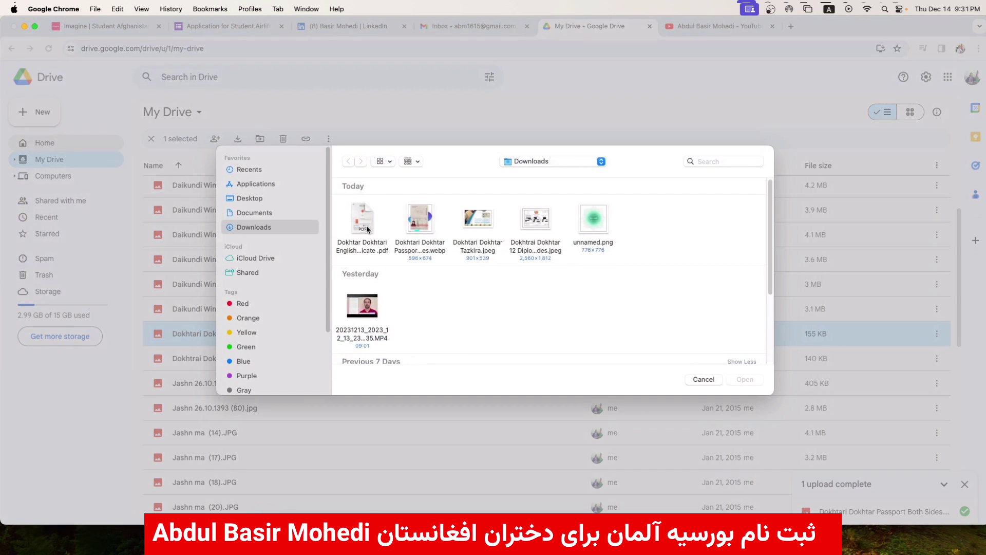
{"action": "left_click", "coordinate": [491, 235]}
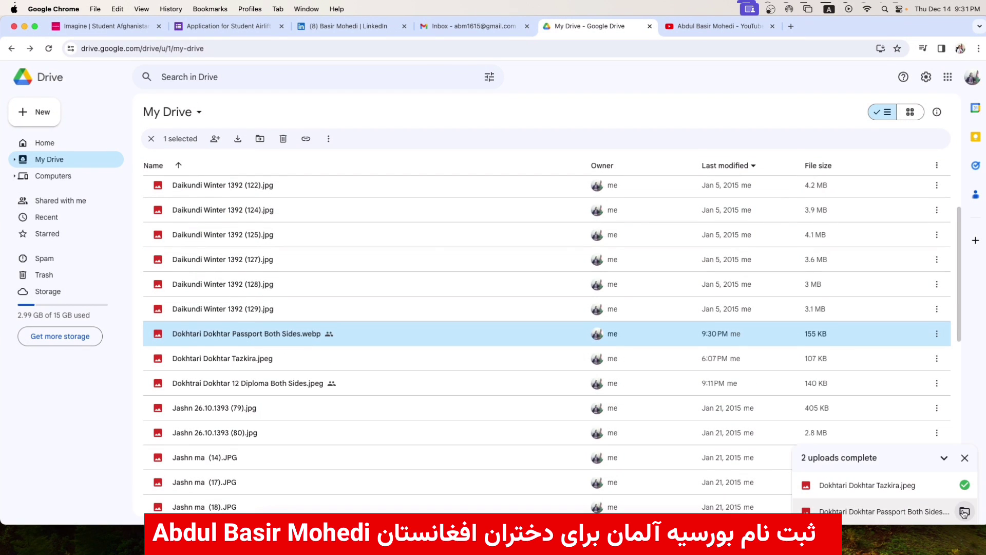
{"action": "left_click", "coordinate": [964, 487]}
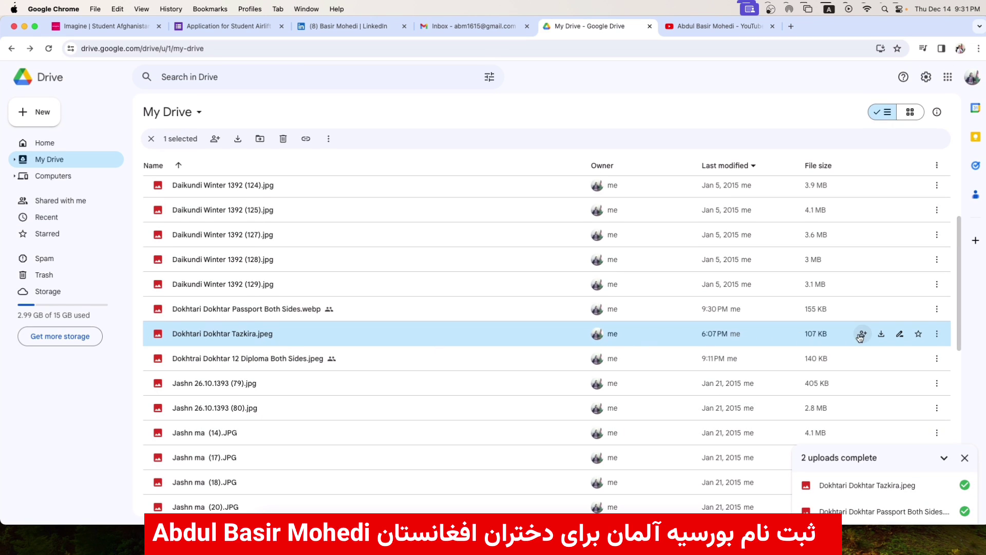
- Make the Tazkira file viewable by anyone with the link and copy its link
{"action": "left_click", "coordinate": [862, 335]}
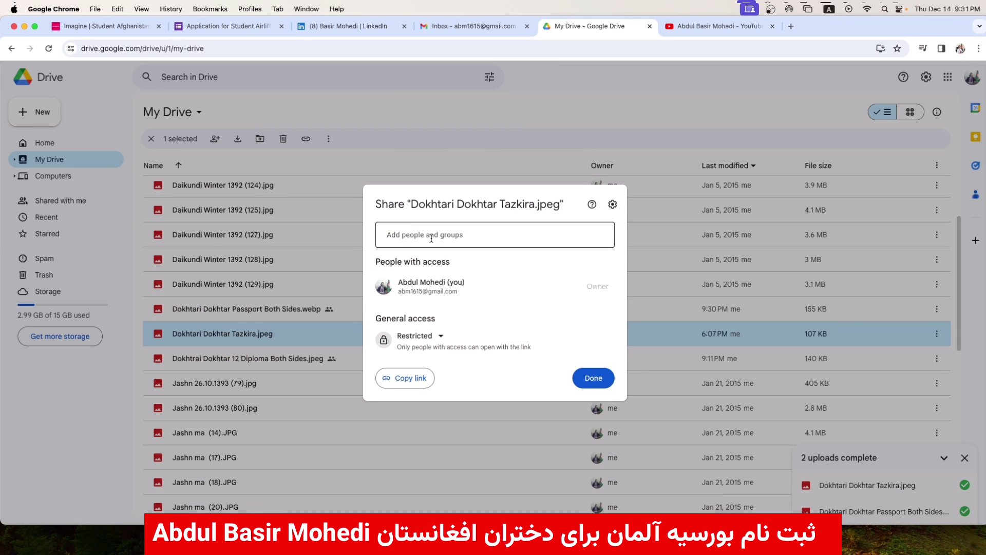
{"action": "left_click", "coordinate": [433, 338]}
{"action": "left_click", "coordinate": [432, 381]}
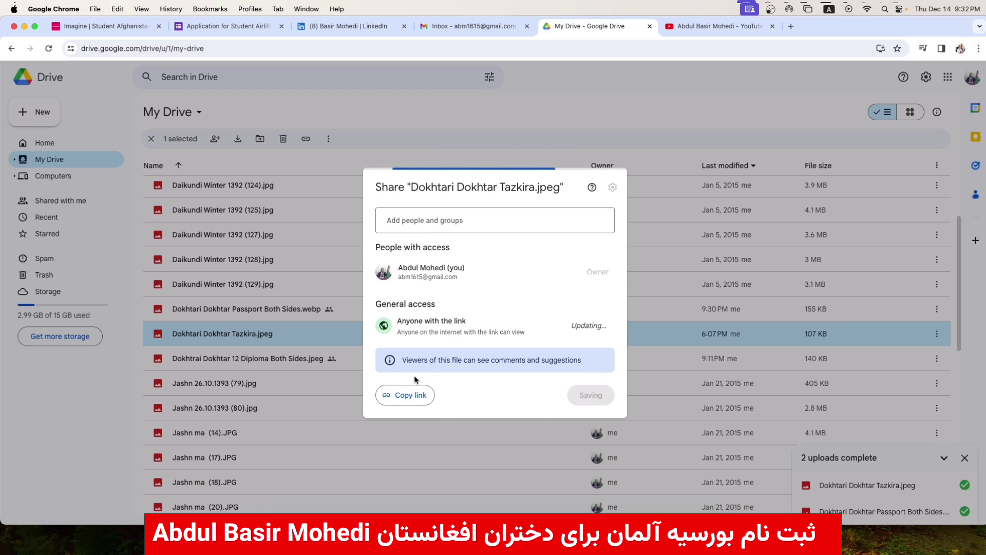
{"action": "left_click", "coordinate": [407, 393]}
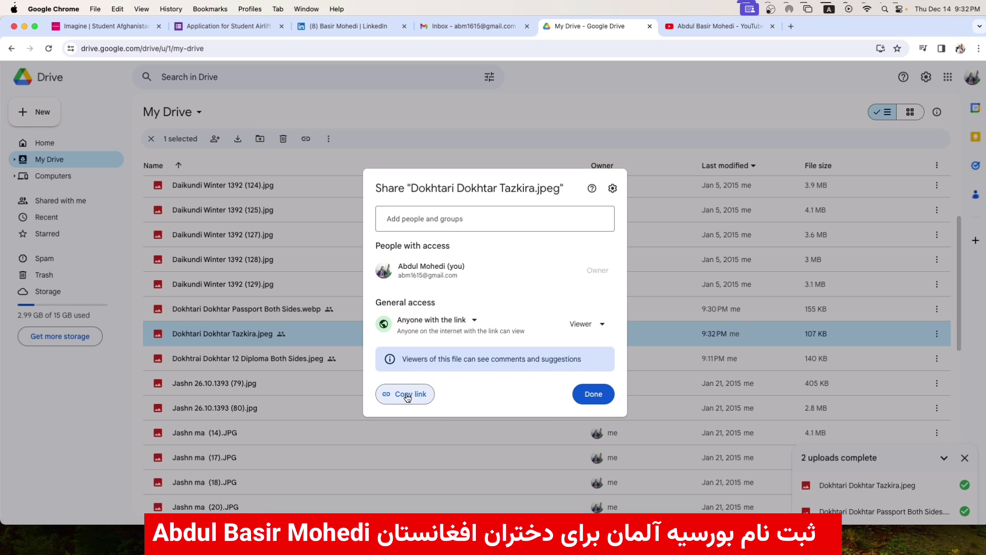
{"action": "left_click", "coordinate": [502, 94]}
{"action": "left_click", "coordinate": [246, 28]}
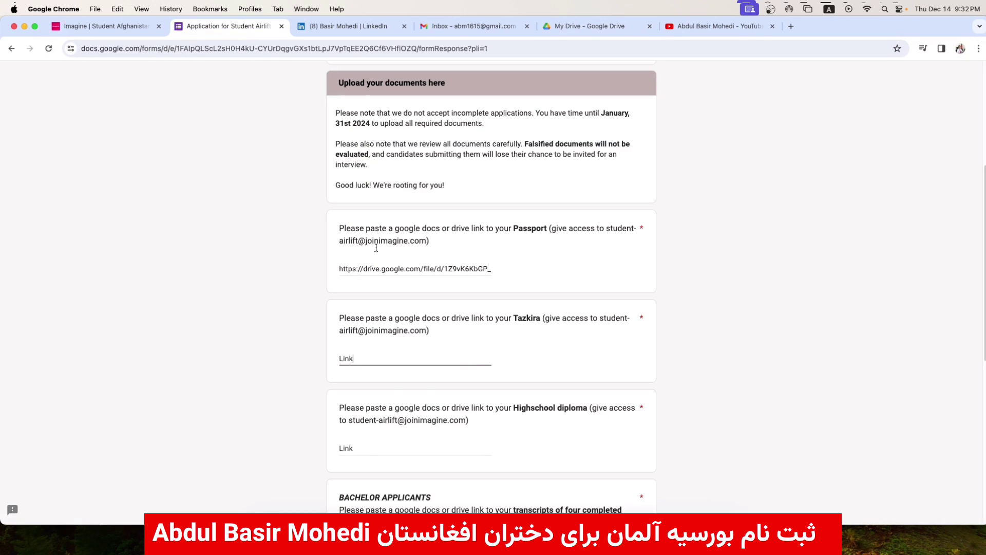
- Paste the Tazkira Drive link into the Tazkira answer and move to the Highschool diploma field
{"action": "double_click", "coordinate": [353, 357]}
{"action": "key", "text": "super+v"}
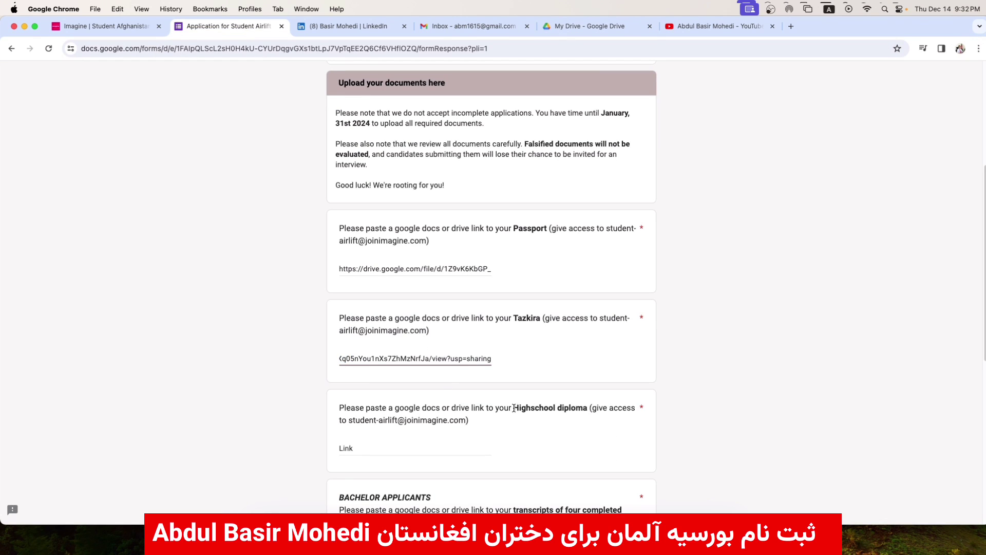
{"action": "left_click_drag", "start_coordinate": [514, 408], "coordinate": [598, 408]}
{"action": "left_click", "coordinate": [390, 446]}
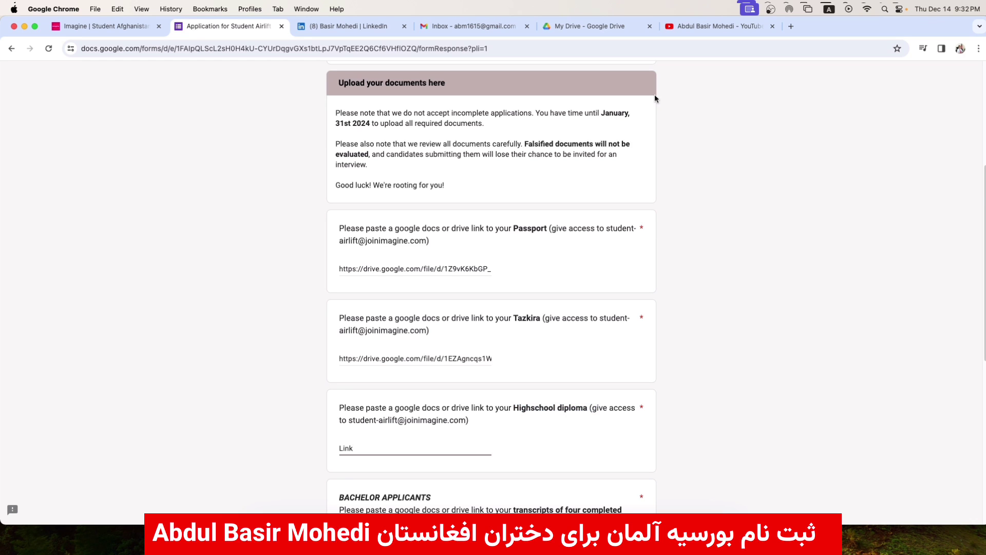
{"action": "left_click", "coordinate": [607, 25]}
{"action": "left_click", "coordinate": [54, 120]}
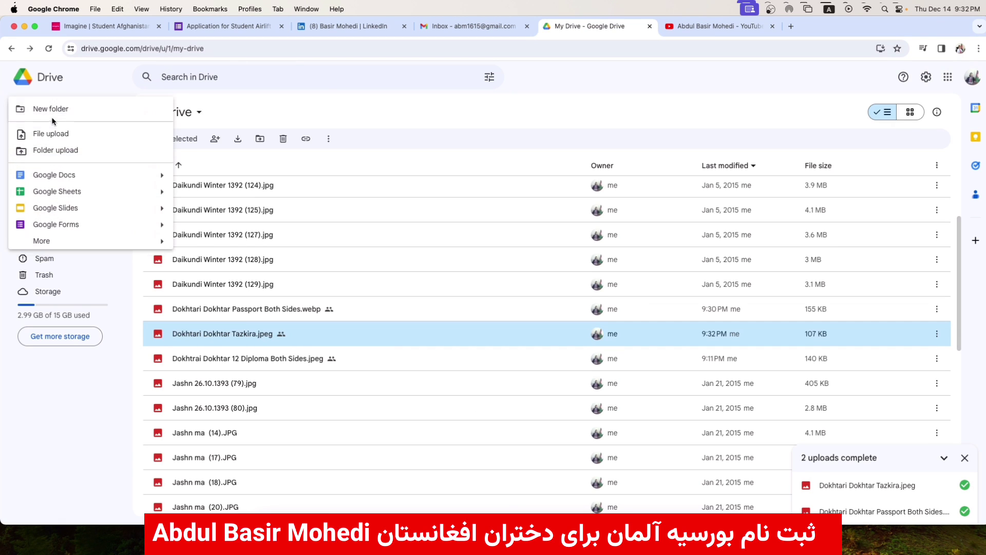
- Upload the 12 Diploma Both Sides JPEG from Downloads, replacing the existing Drive file
{"action": "left_click", "coordinate": [51, 133]}
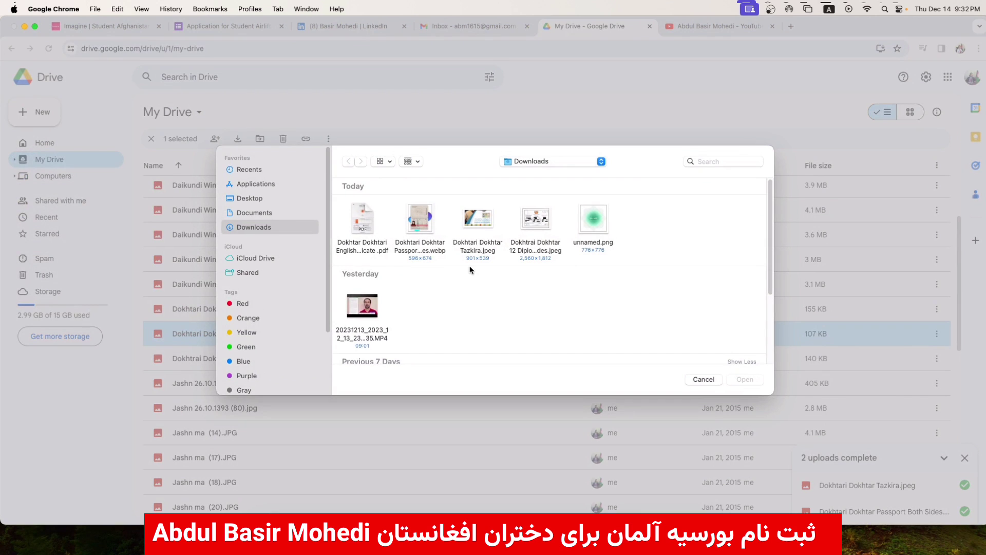
{"action": "left_click", "coordinate": [540, 230]}
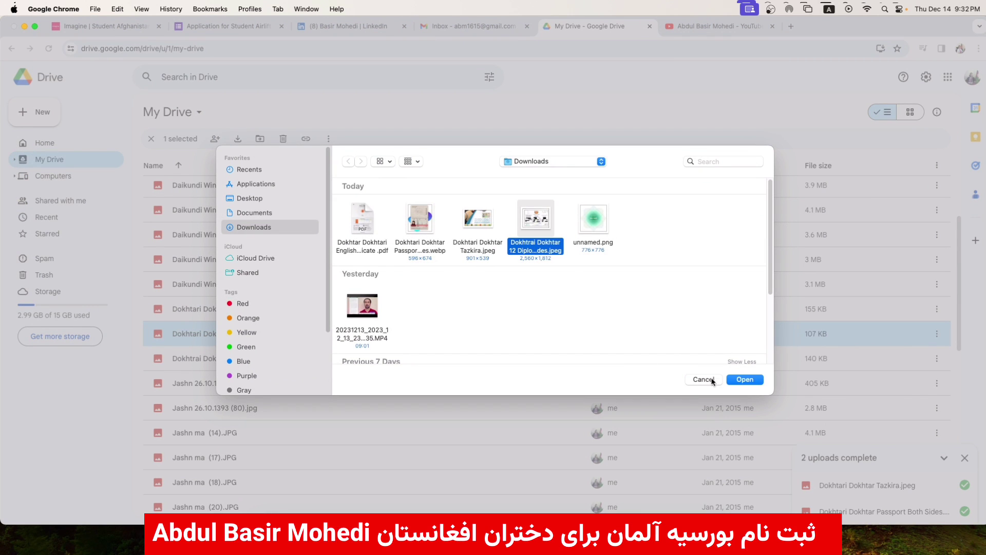
{"action": "left_click", "coordinate": [759, 381]}
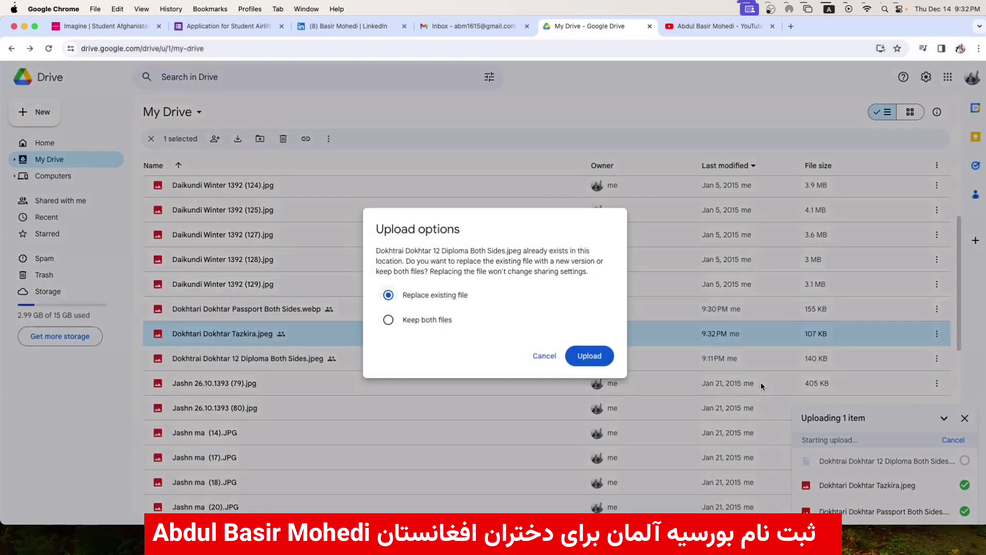
{"action": "left_click", "coordinate": [587, 356]}
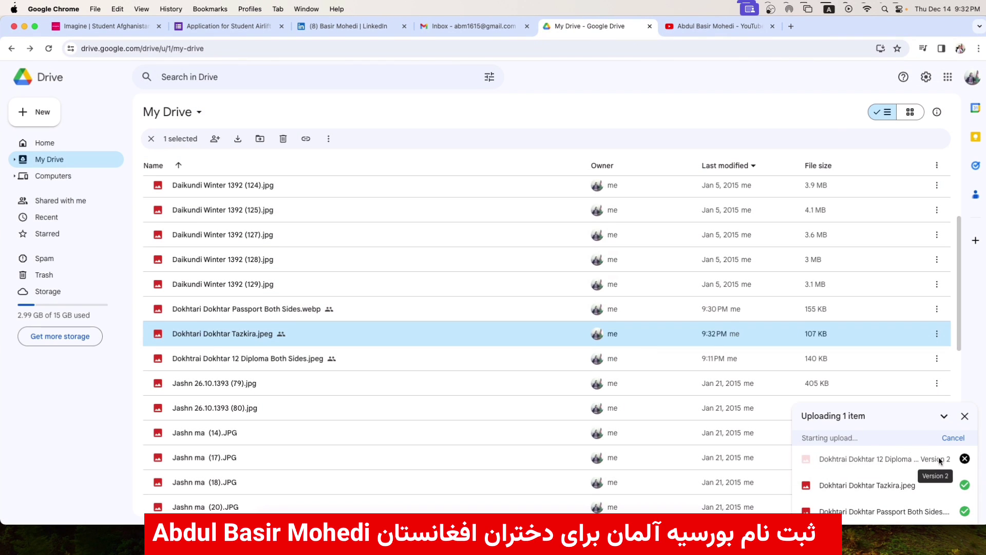
- Copy the diploma file's shareable link and return to the application form
{"action": "left_click", "coordinate": [965, 458]}
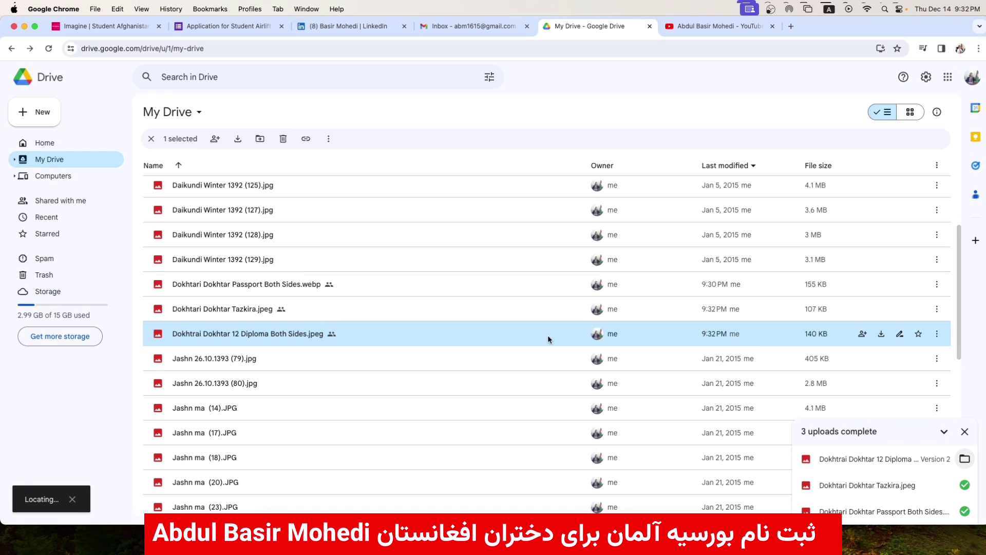
{"action": "left_click", "coordinate": [863, 334]}
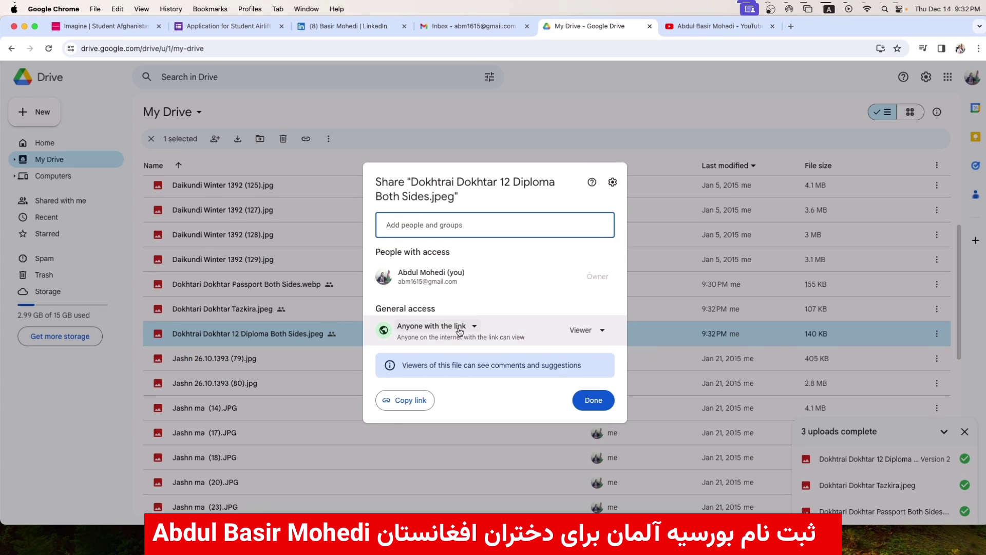
{"action": "left_click", "coordinate": [404, 401]}
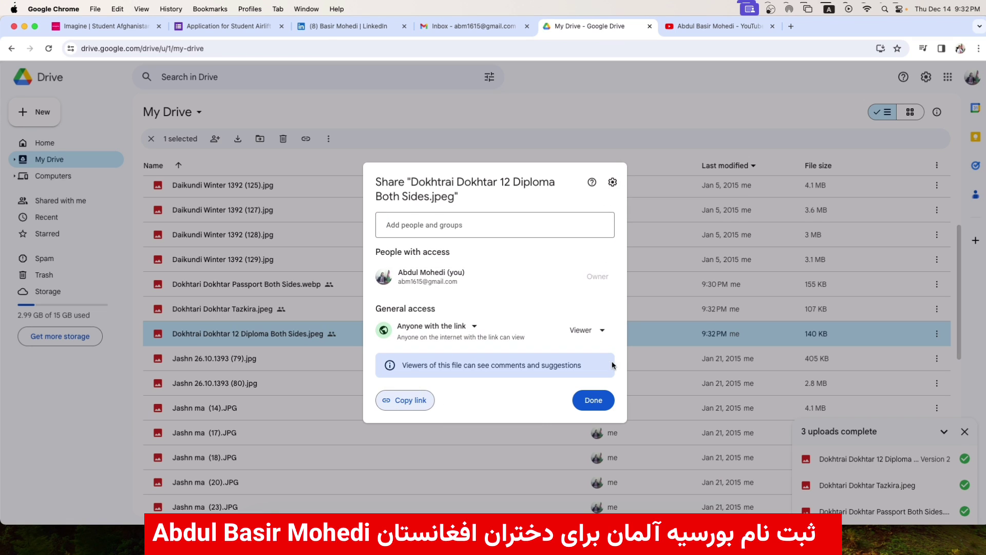
{"action": "left_click", "coordinate": [594, 400]}
{"action": "left_click", "coordinate": [247, 26]}
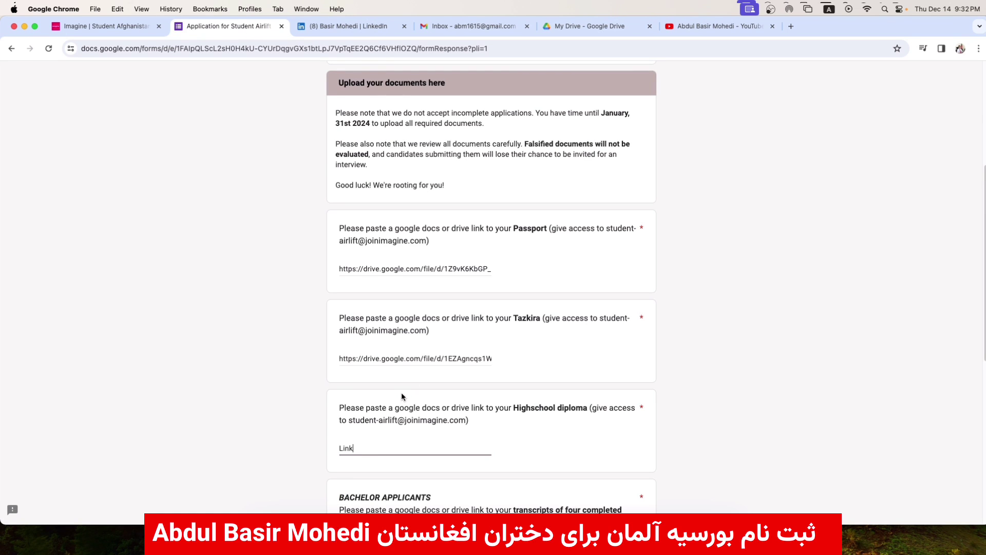
- Paste the diploma's Drive link into the Highschool diploma answer
{"action": "left_click", "coordinate": [360, 448]}
{"action": "key", "text": "super+v"}
{"action": "left_click", "coordinate": [287, 404]}
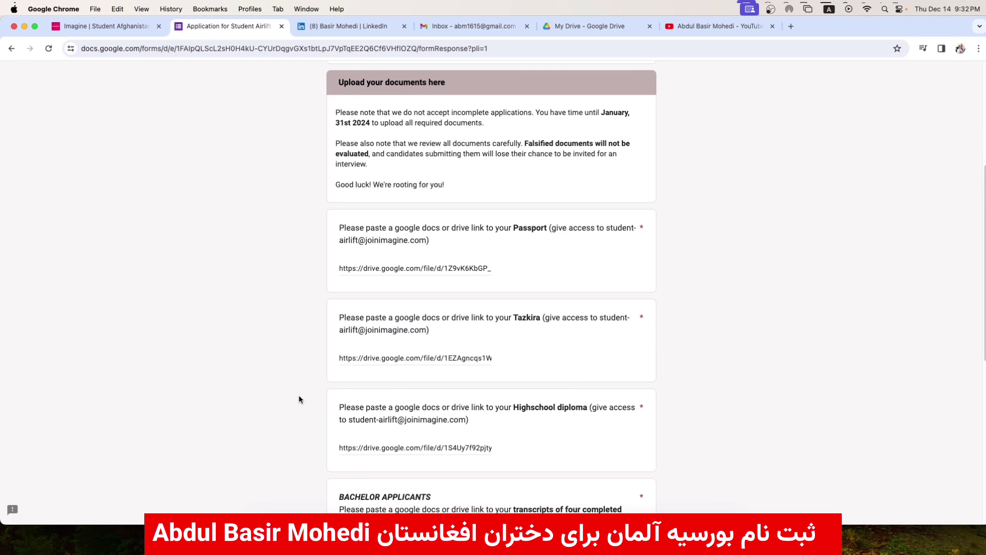
- Review the Bachelor/Master transcripts question, focus its link field, then head back to Drive
{"action": "scroll", "coordinate": [298, 394], "scroll_direction": "down", "scroll_amount": 6}
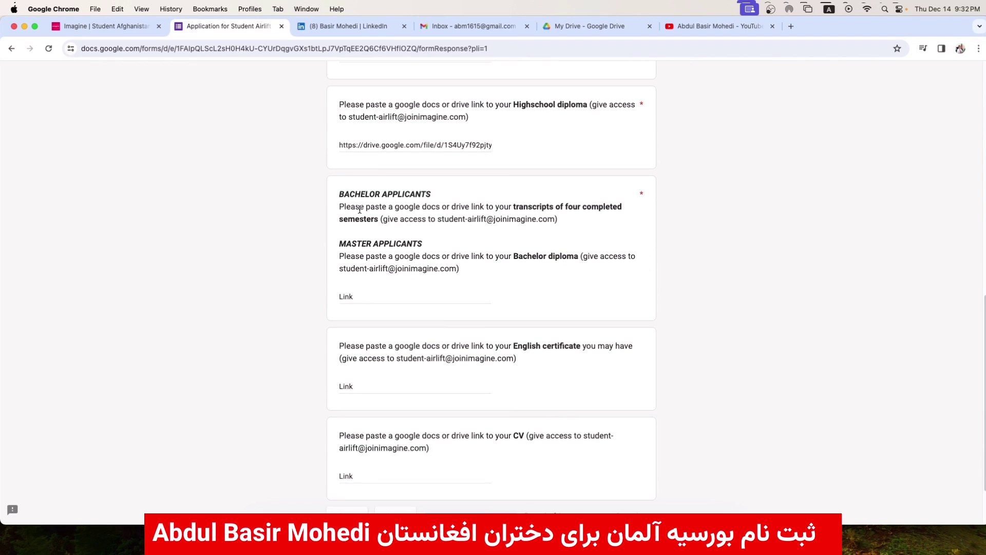
{"action": "left_click_drag", "start_coordinate": [512, 206], "coordinate": [379, 220]}
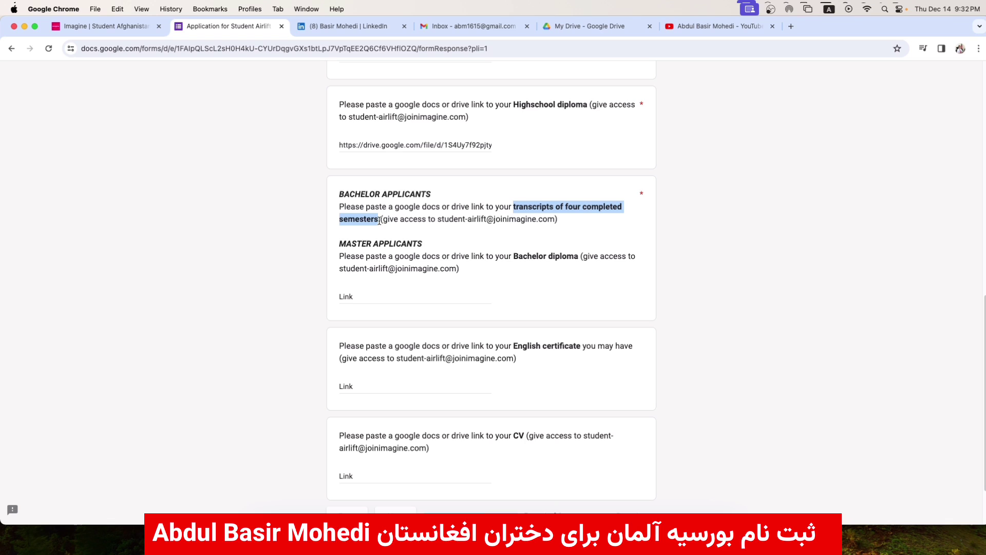
{"action": "double_click", "coordinate": [363, 291]}
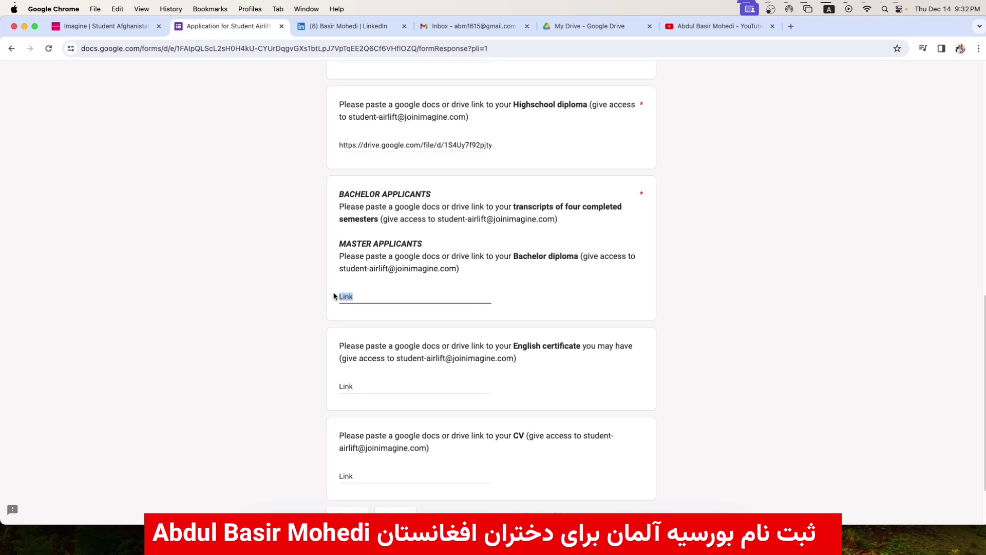
{"action": "left_click", "coordinate": [587, 31]}
- Upload unnamed.png from Downloads to My Drive
{"action": "left_click", "coordinate": [35, 112]}
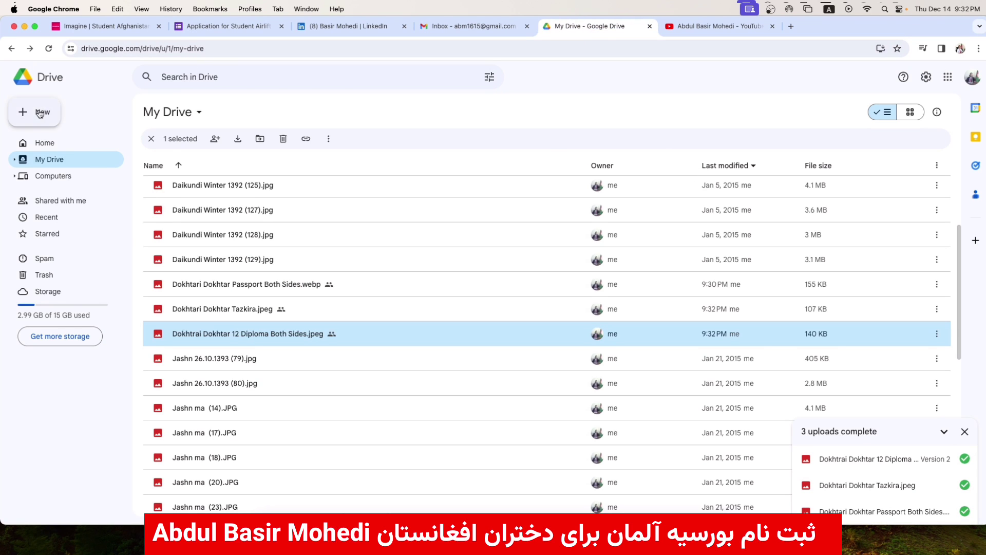
{"action": "left_click", "coordinate": [51, 135]}
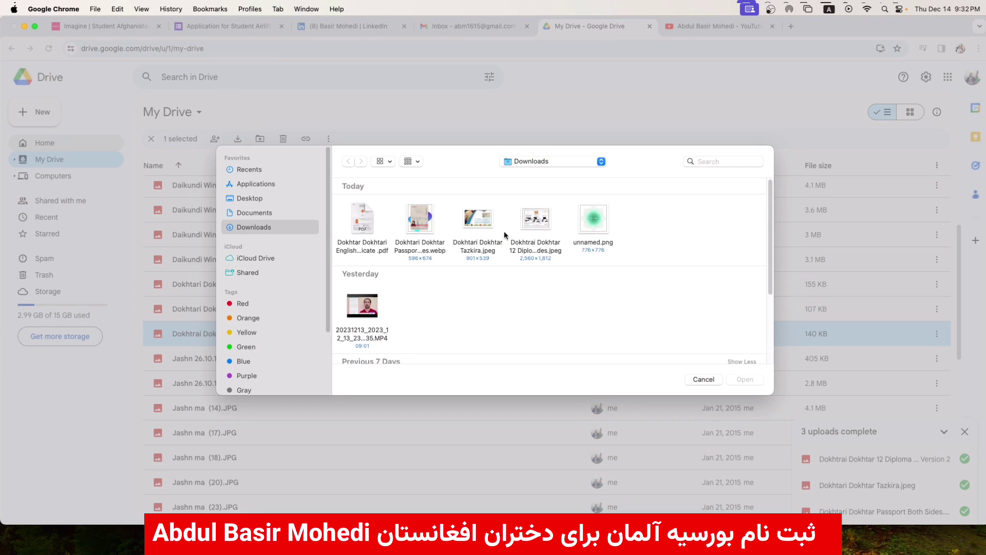
{"action": "left_click", "coordinate": [600, 226]}
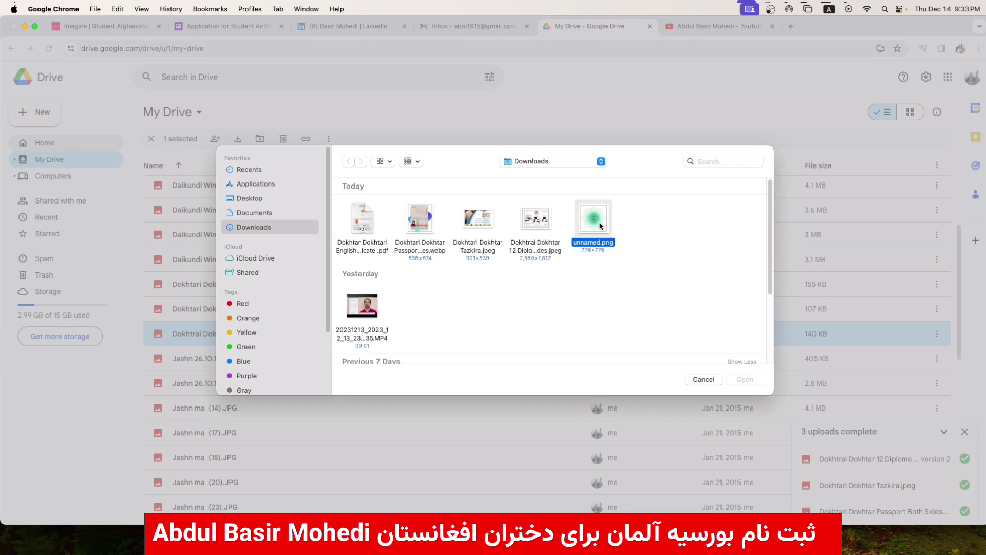
{"action": "left_click", "coordinate": [744, 379]}
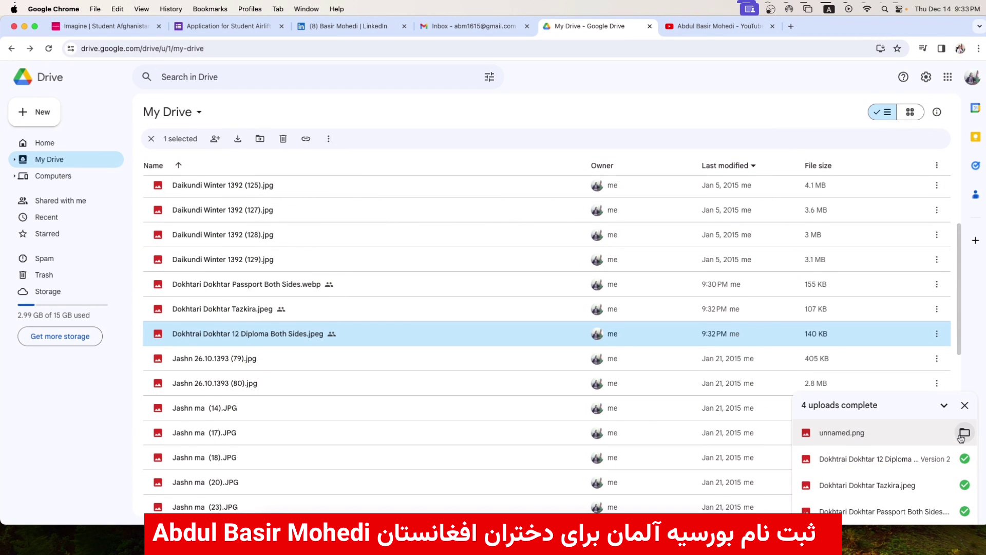
{"action": "left_click", "coordinate": [964, 432]}
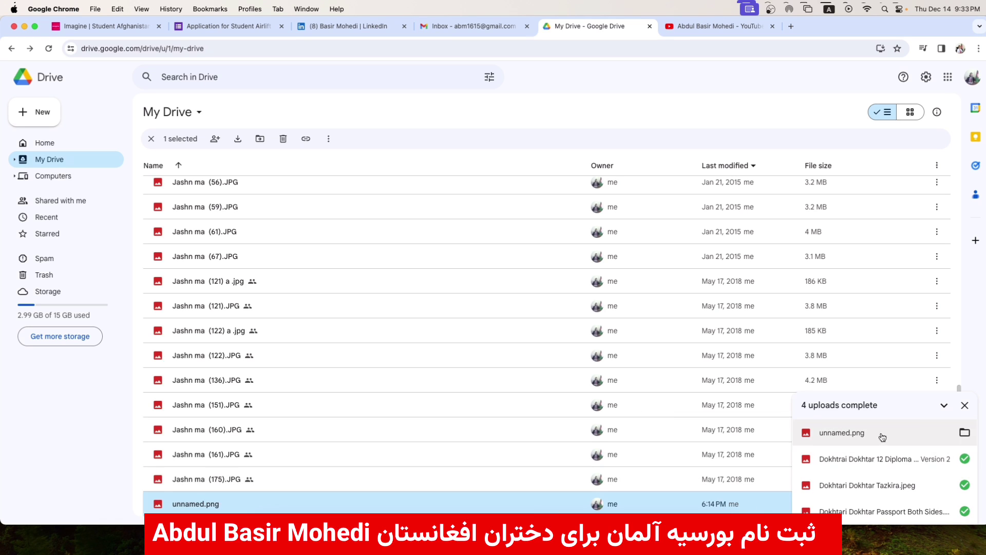
{"action": "left_click", "coordinate": [965, 405]}
- Make unnamed.png viewable by anyone with the link, copy the link, and return to the form
{"action": "left_click", "coordinate": [863, 504]}
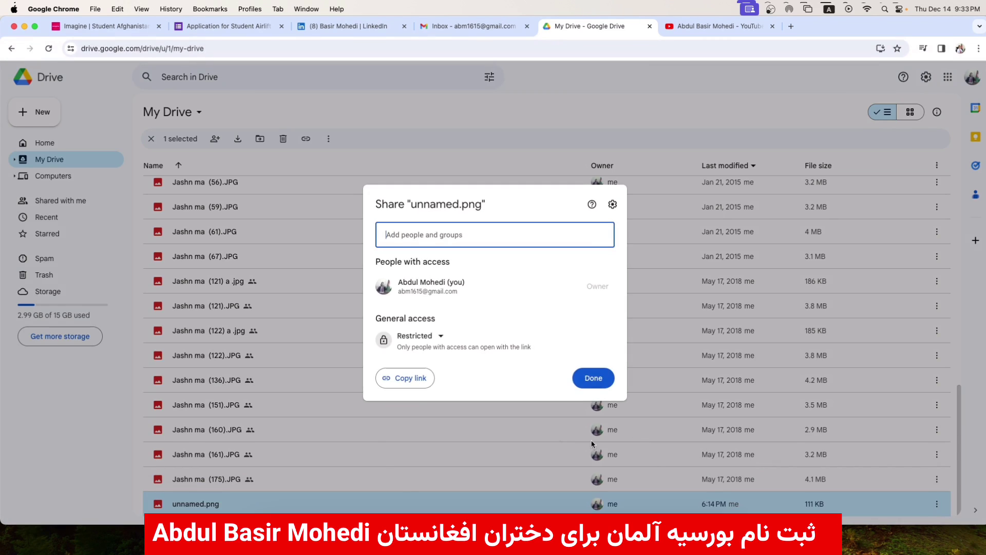
{"action": "left_click", "coordinate": [416, 336]}
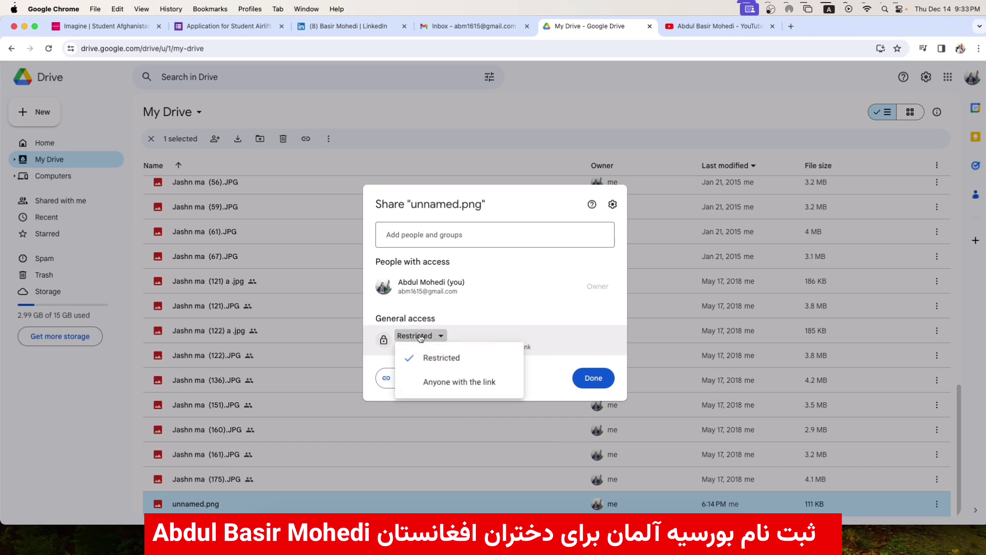
{"action": "left_click", "coordinate": [431, 388]}
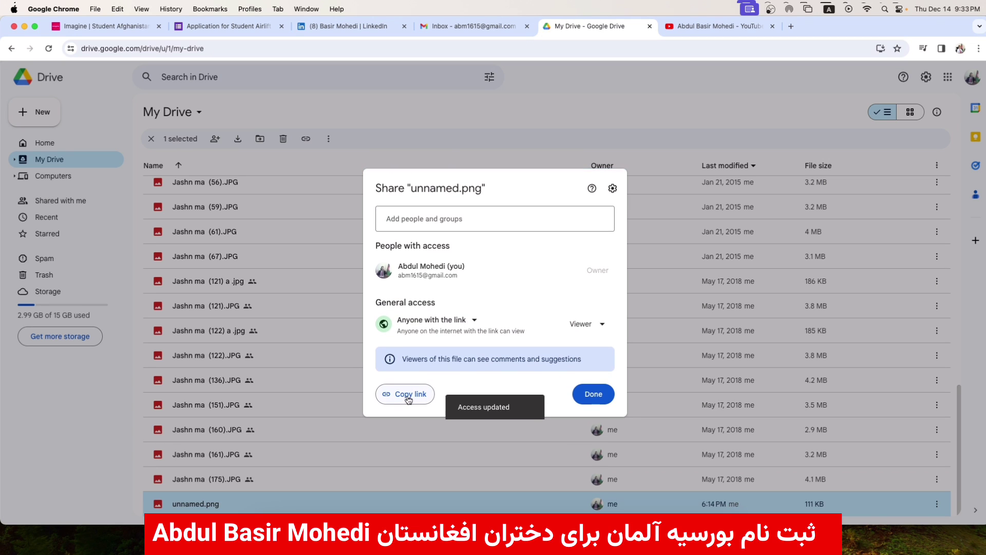
{"action": "left_click", "coordinate": [405, 394]}
{"action": "left_click", "coordinate": [439, 434]}
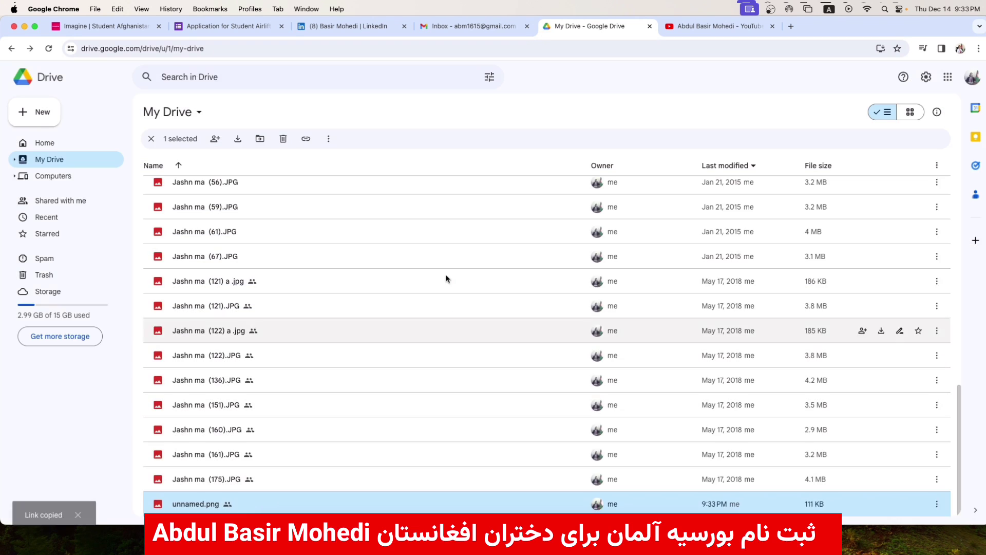
{"action": "left_click", "coordinate": [228, 26]}
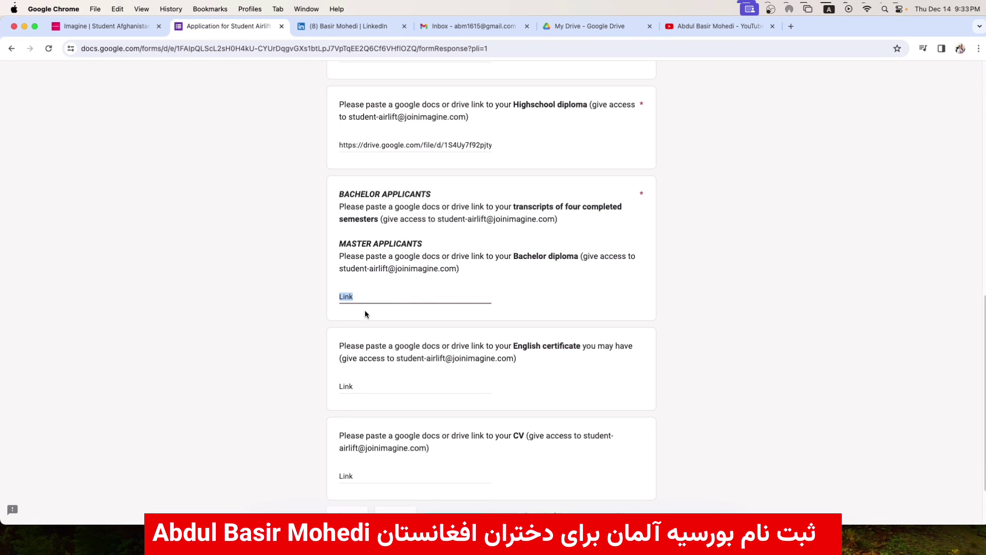
- Paste unnamed.png's link into the Bachelor diploma answer, then switch to My Drive
{"action": "key", "text": "super+v"}
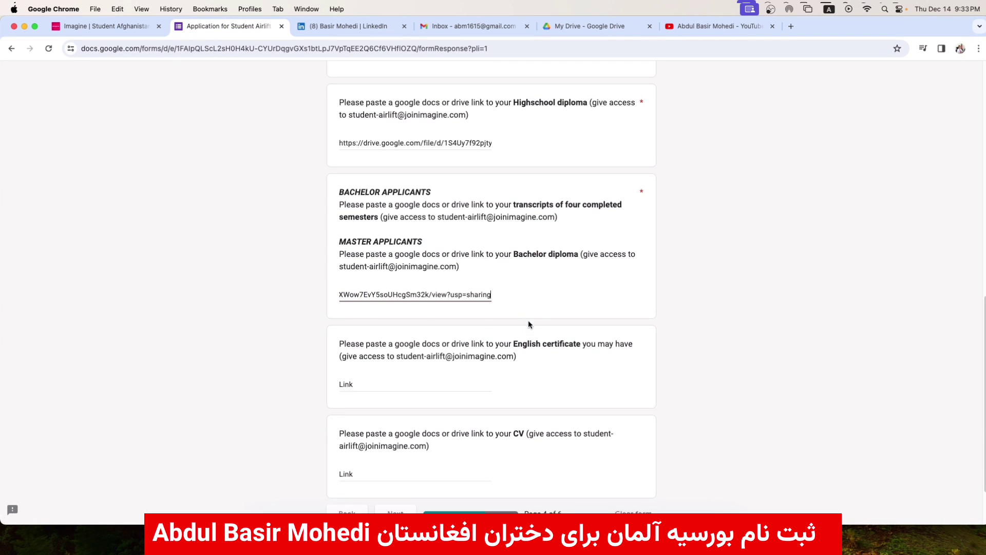
{"action": "left_click_drag", "start_coordinate": [513, 344], "coordinate": [584, 343]}
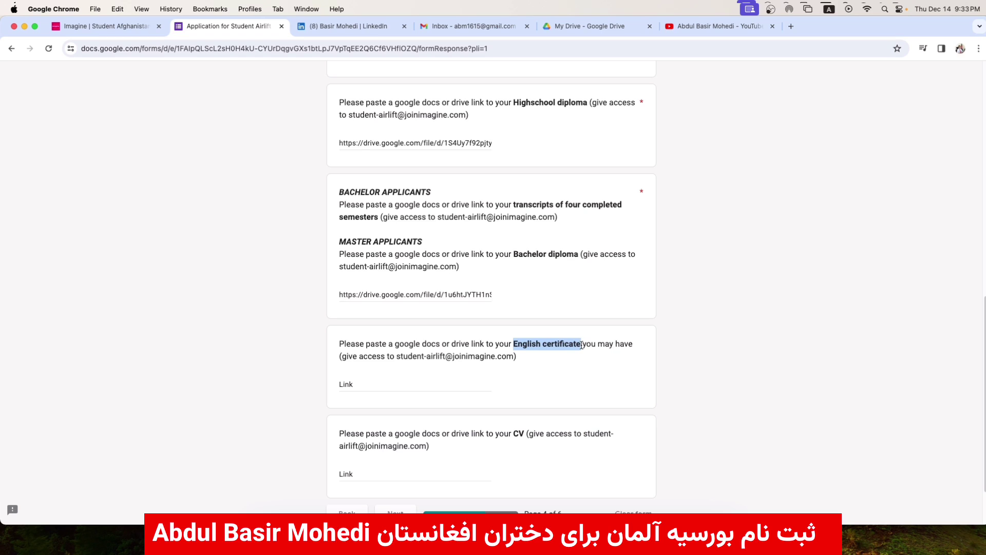
{"action": "left_click", "coordinate": [386, 382]}
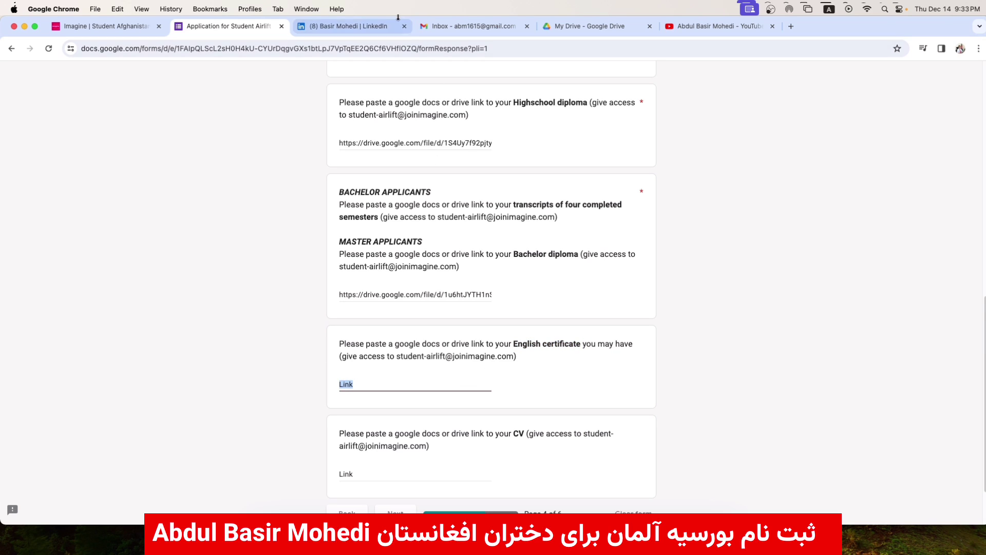
{"action": "left_click", "coordinate": [575, 27]}
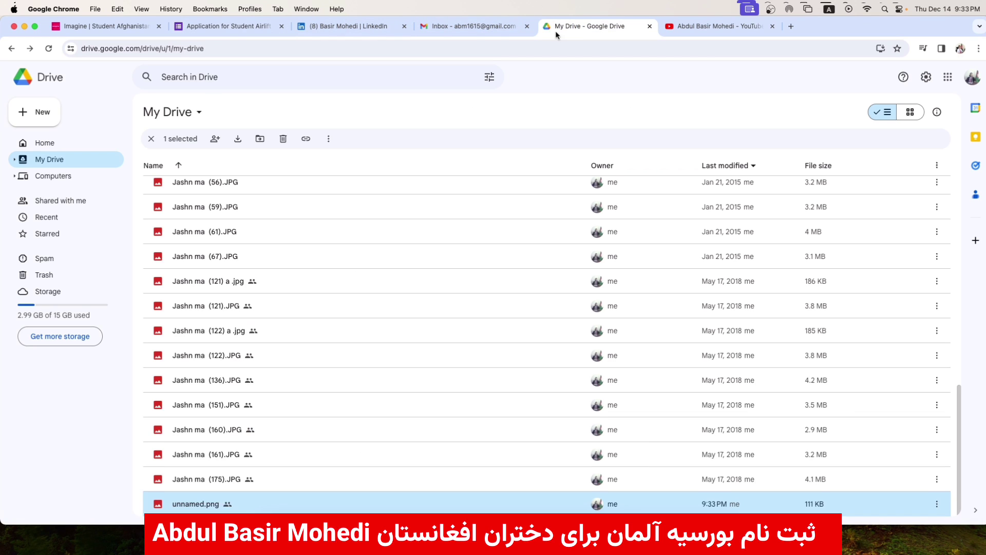
- In the upload file picker, rename unnamed.png in Downloads to 'En'
{"action": "left_click", "coordinate": [45, 112]}
{"action": "left_click", "coordinate": [48, 132]}
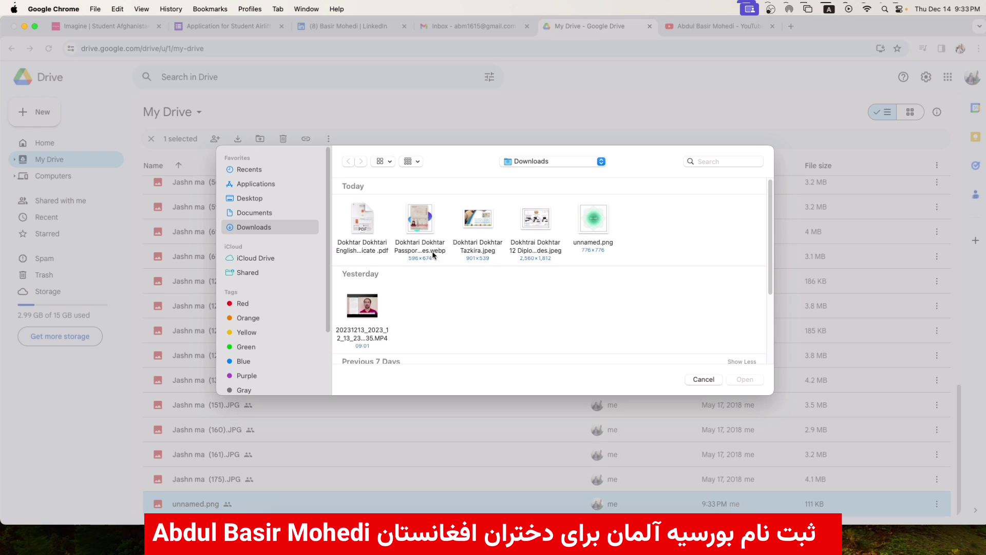
{"action": "left_click", "coordinate": [606, 224]}
{"action": "left_click", "coordinate": [599, 247]}
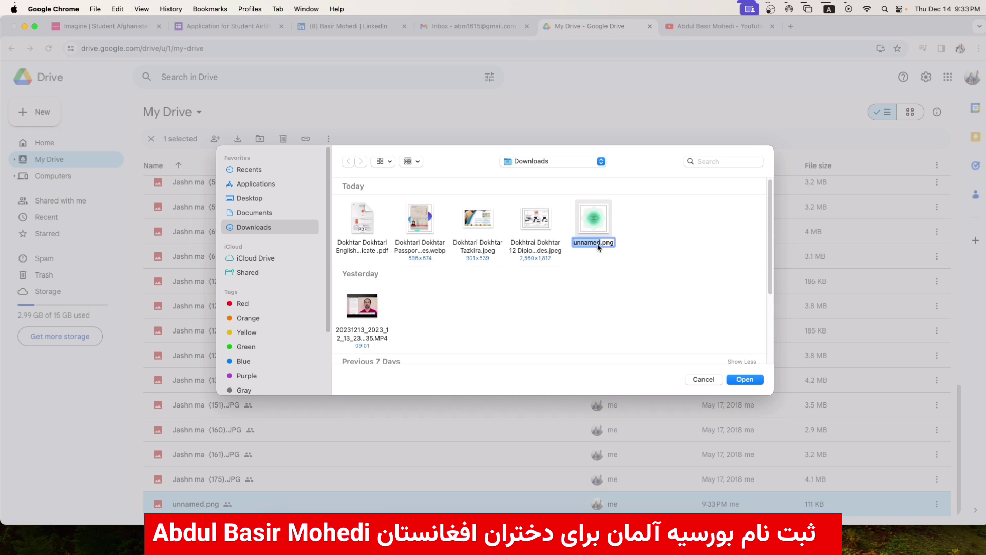
{"action": "type", "text": "En"}
{"action": "left_click", "coordinate": [378, 231]}
- Upload the English Certificate PDF to My Drive
{"action": "left_click", "coordinate": [368, 219]}
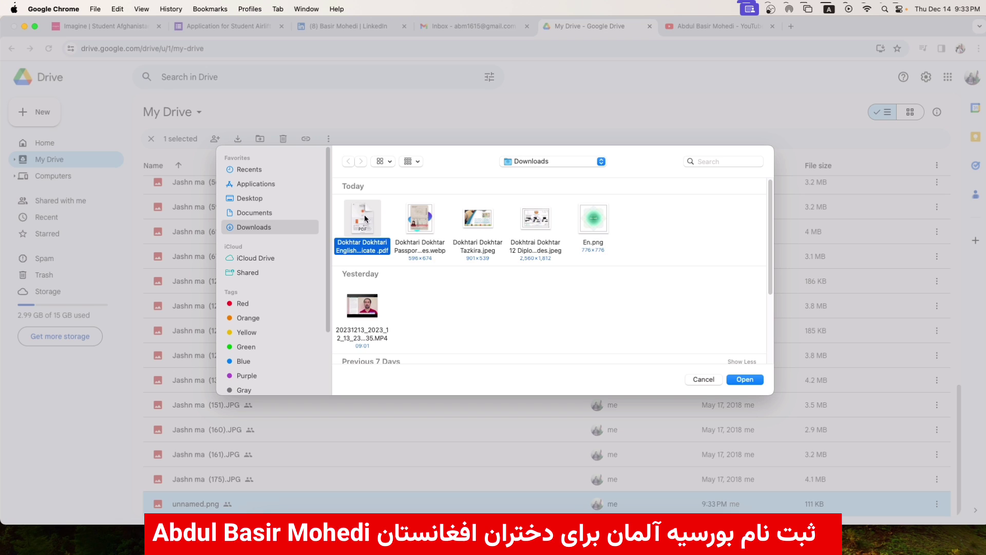
{"action": "left_click", "coordinate": [745, 379]}
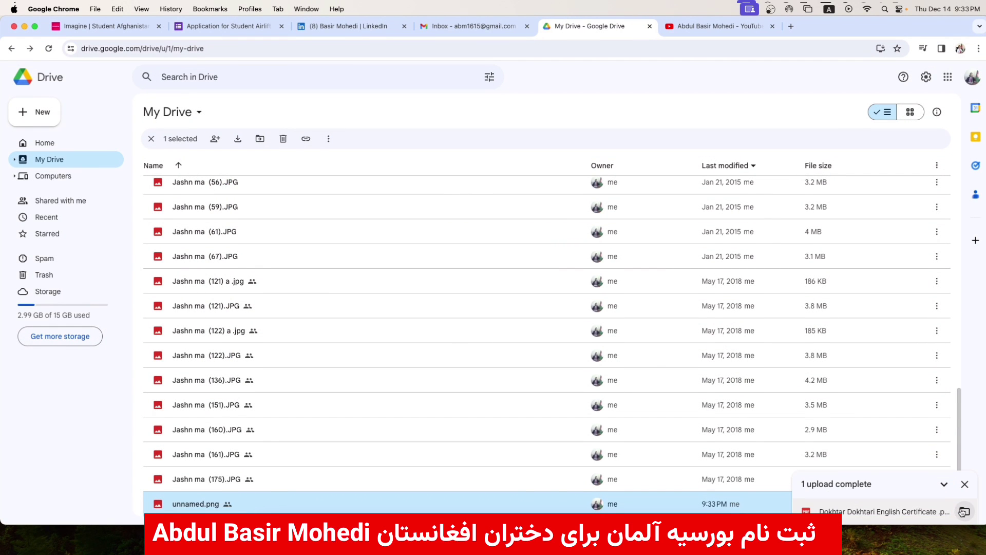
{"action": "left_click", "coordinate": [963, 511]}
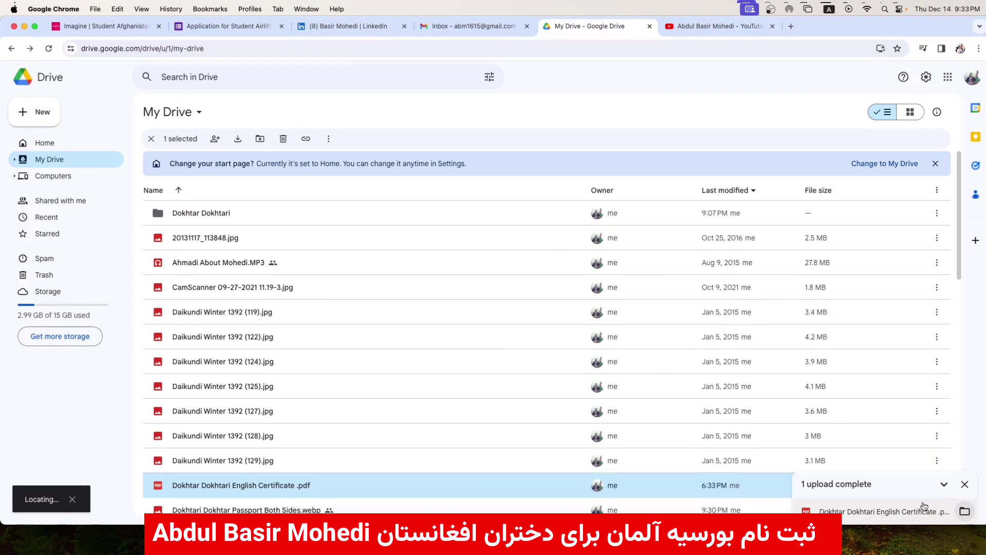
{"action": "left_click", "coordinate": [964, 485]}
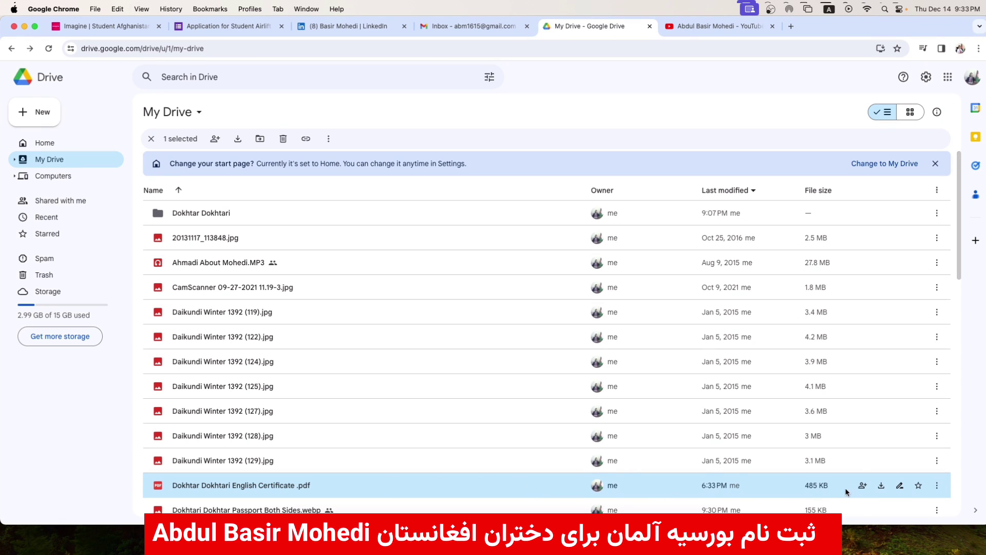
- Make the certificate viewable by anyone with the link, copy the link, and return to the form
{"action": "left_click", "coordinate": [863, 485]}
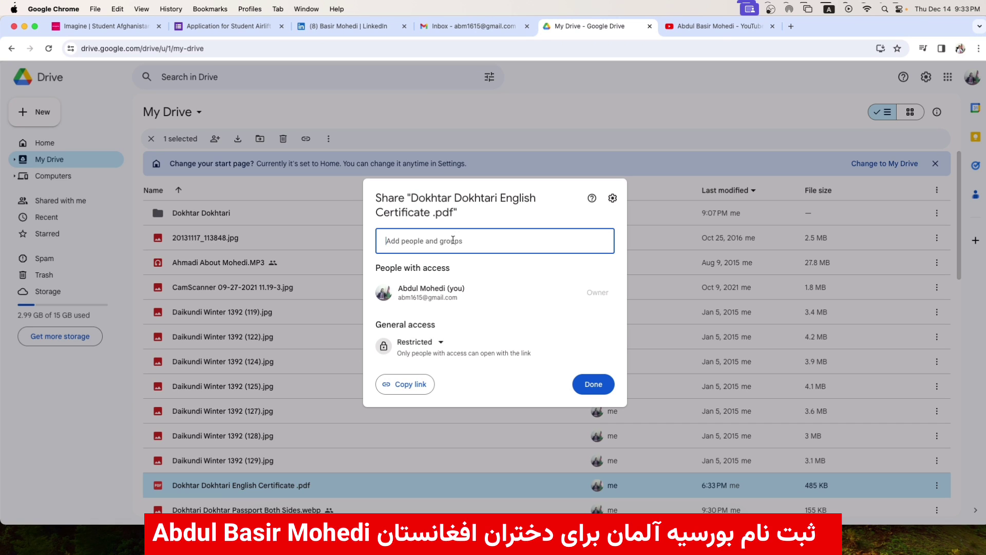
{"action": "left_click", "coordinate": [418, 342]}
{"action": "left_click", "coordinate": [435, 389]}
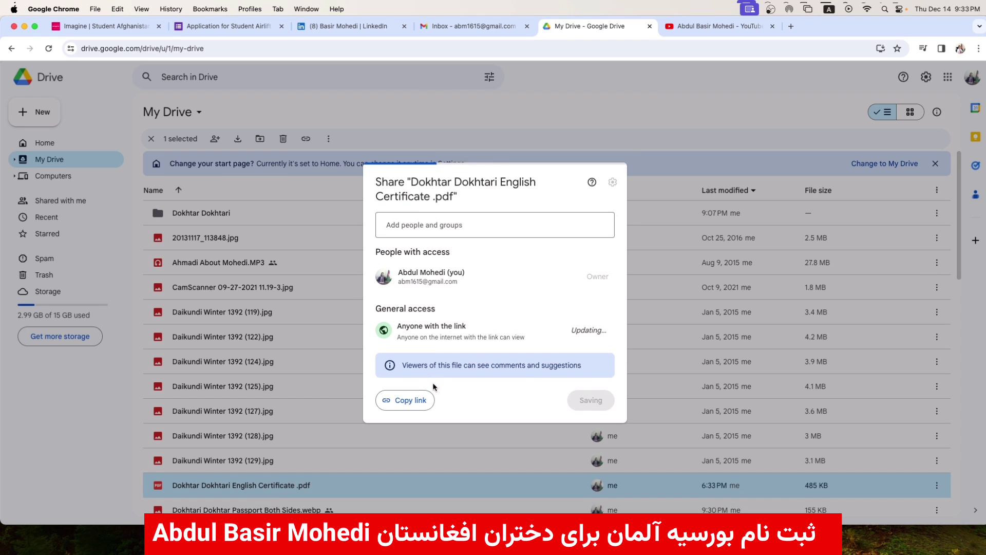
{"action": "left_click", "coordinate": [420, 403]}
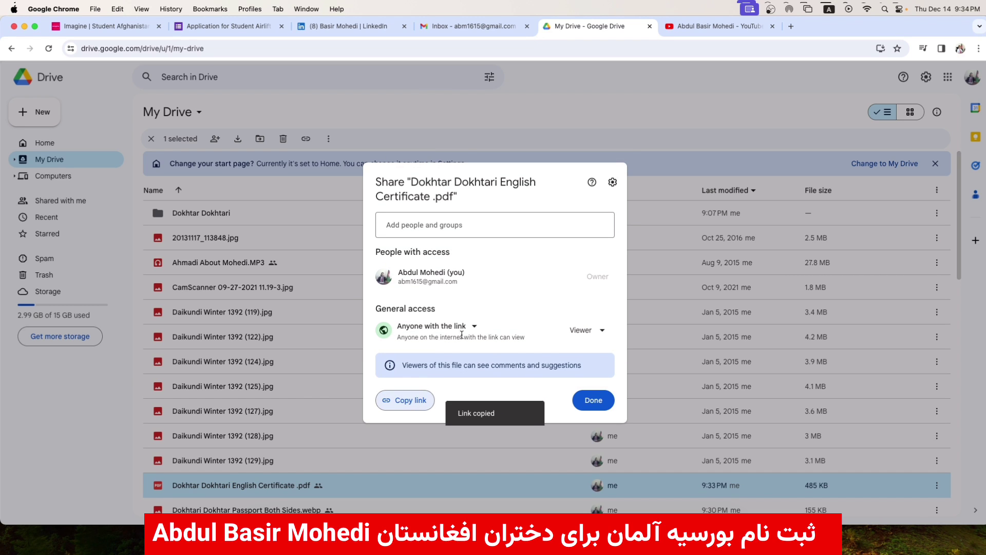
{"action": "left_click", "coordinate": [259, 30]}
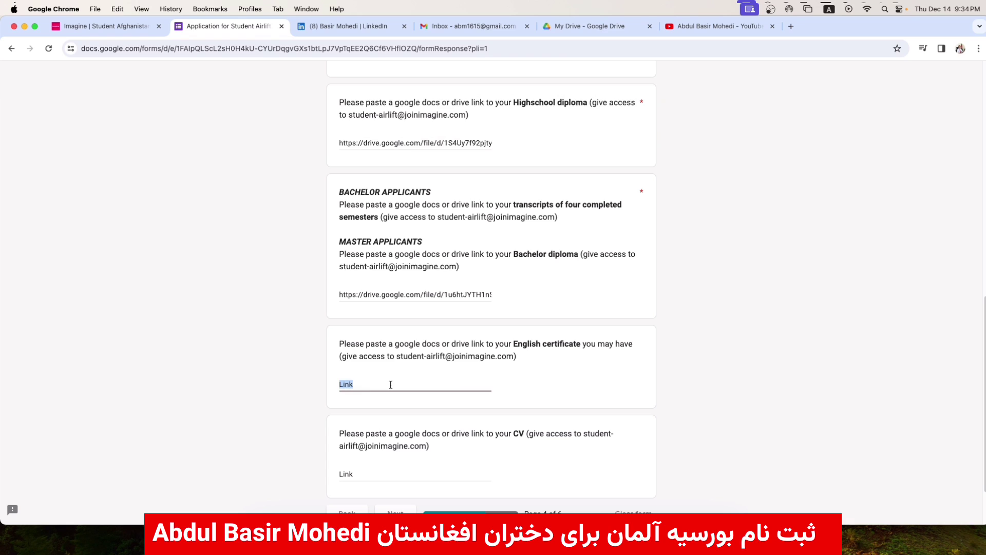
- Paste the certificate's Drive link into the English certificate answer and focus the empty CV field
{"action": "key", "text": "super+v"}
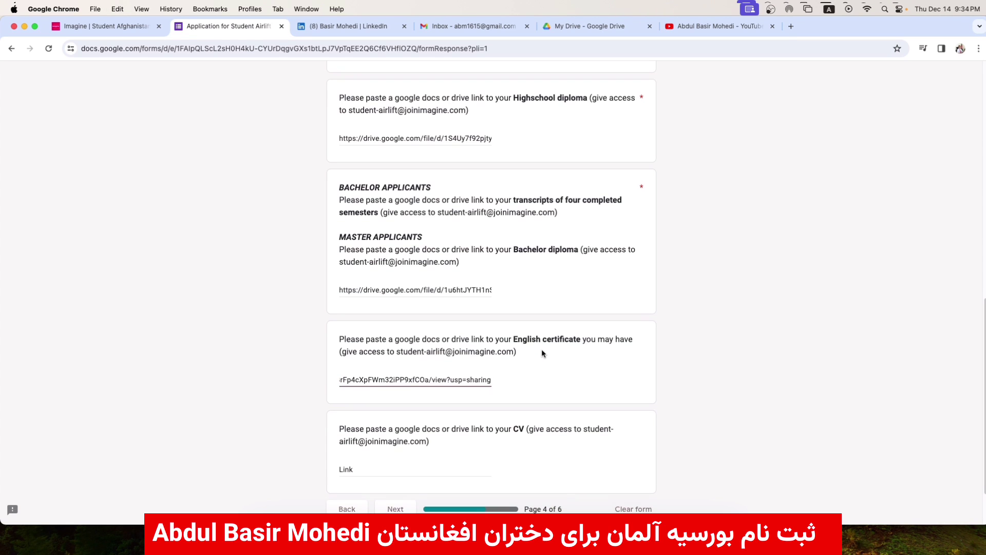
{"action": "scroll", "coordinate": [541, 350], "scroll_direction": "down", "scroll_amount": 1}
{"action": "left_click_drag", "start_coordinate": [513, 420], "coordinate": [526, 419]}
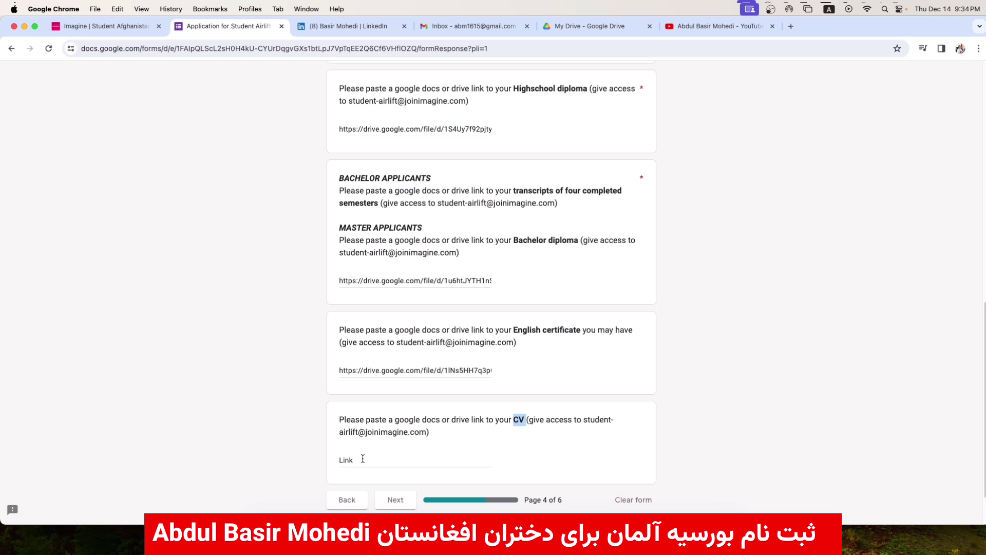
{"action": "left_click_drag", "start_coordinate": [363, 458], "coordinate": [316, 462]}
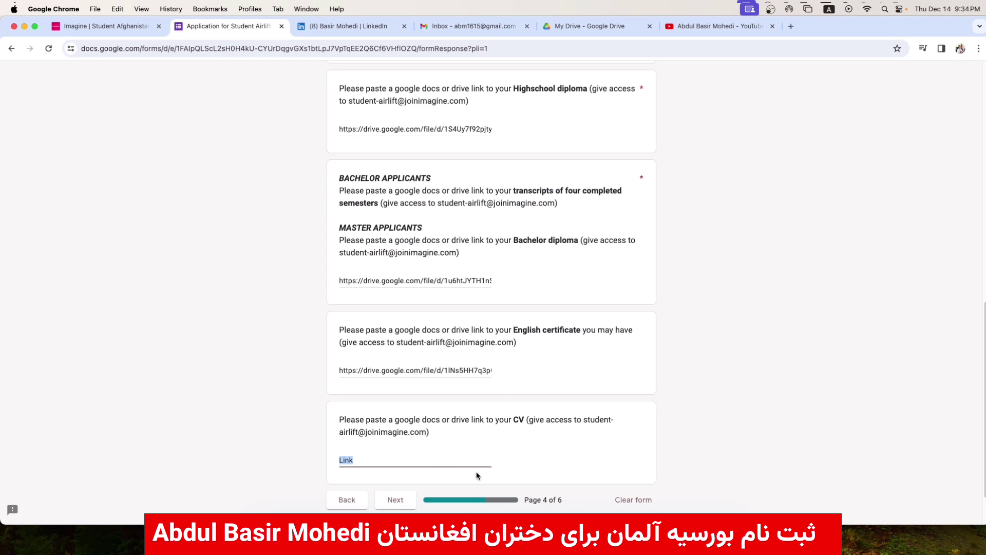
- Move to the motivation page and review the motivation question and answer
{"action": "left_click", "coordinate": [407, 494]}
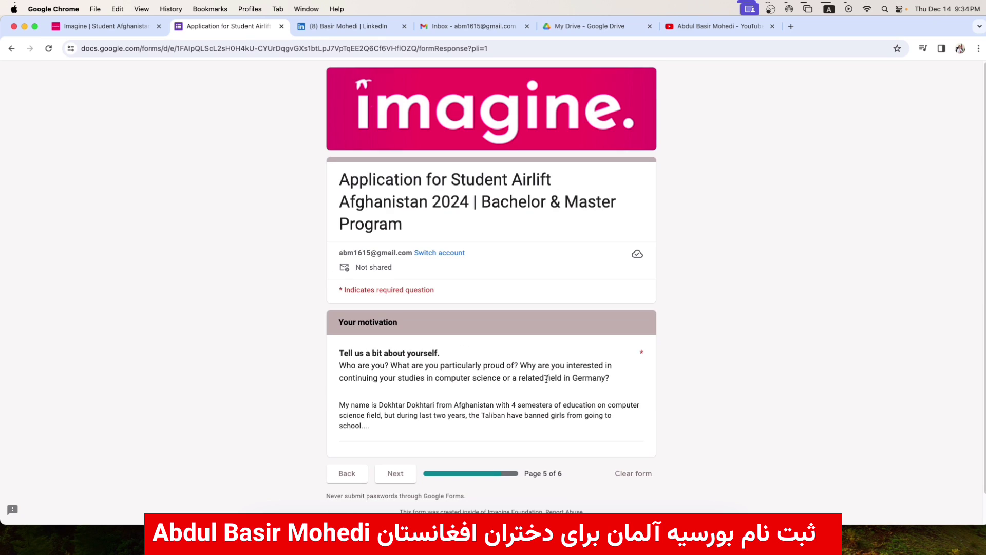
{"action": "scroll", "coordinate": [565, 372], "scroll_direction": "down", "scroll_amount": 1}
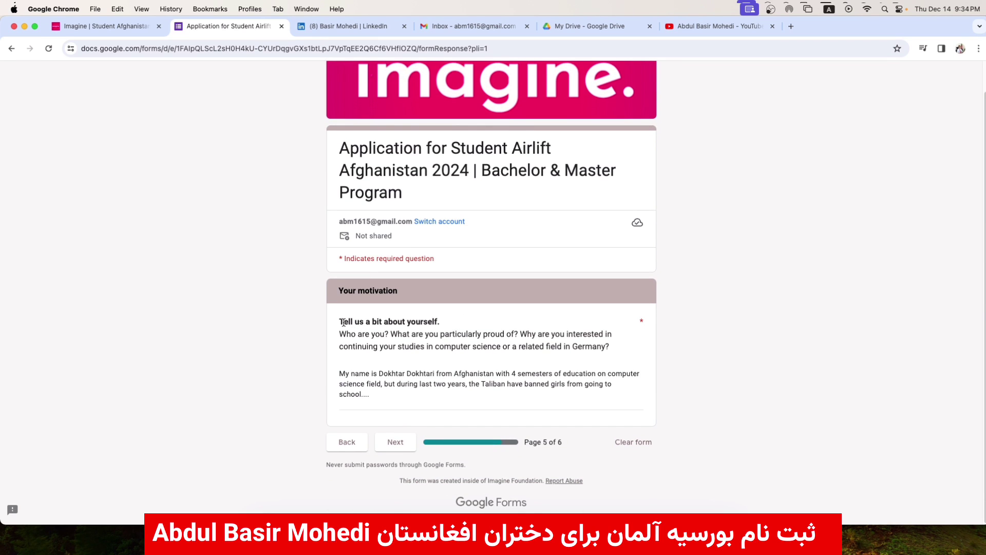
{"action": "left_click_drag", "start_coordinate": [344, 321], "coordinate": [442, 322]}
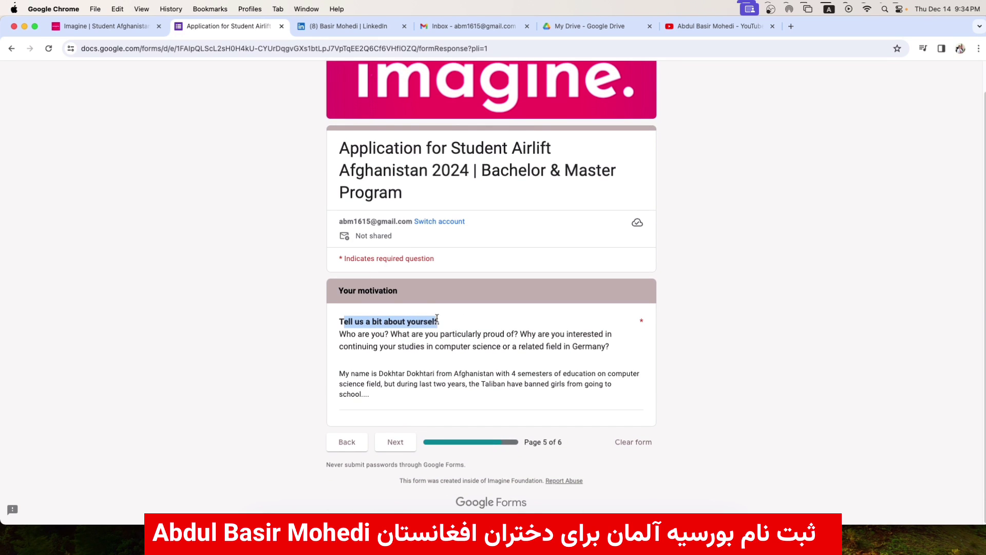
{"action": "left_click", "coordinate": [458, 363]}
{"action": "left_click_drag", "start_coordinate": [340, 374], "coordinate": [481, 392]}
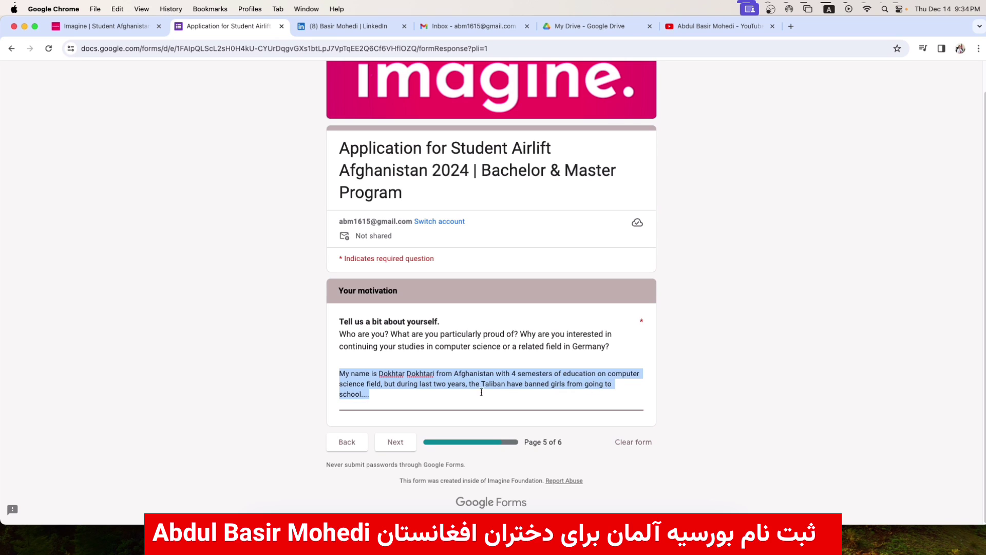
{"action": "left_click", "coordinate": [416, 397]}
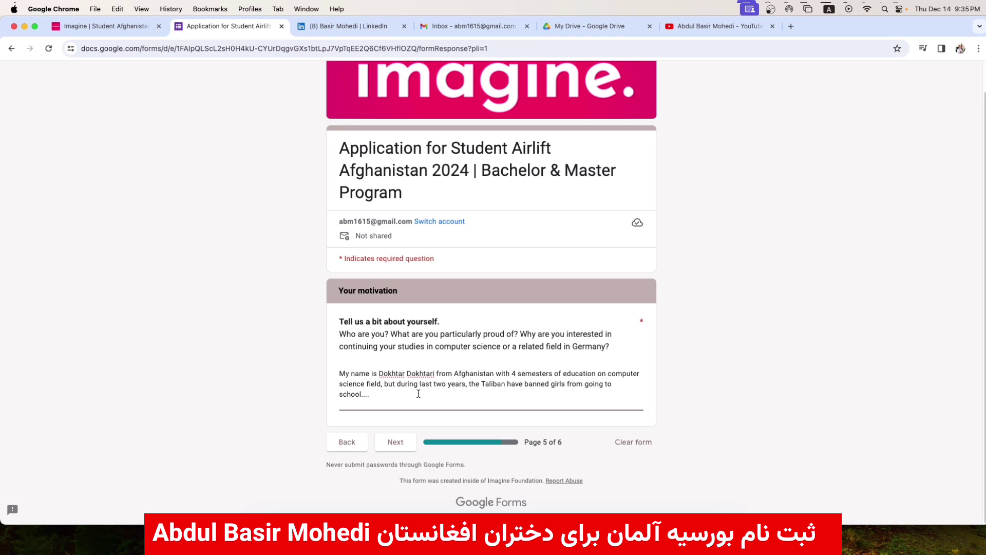
- Select the full motivation answer, continue to the final page, and submit the application
{"action": "key", "text": "super+a"}
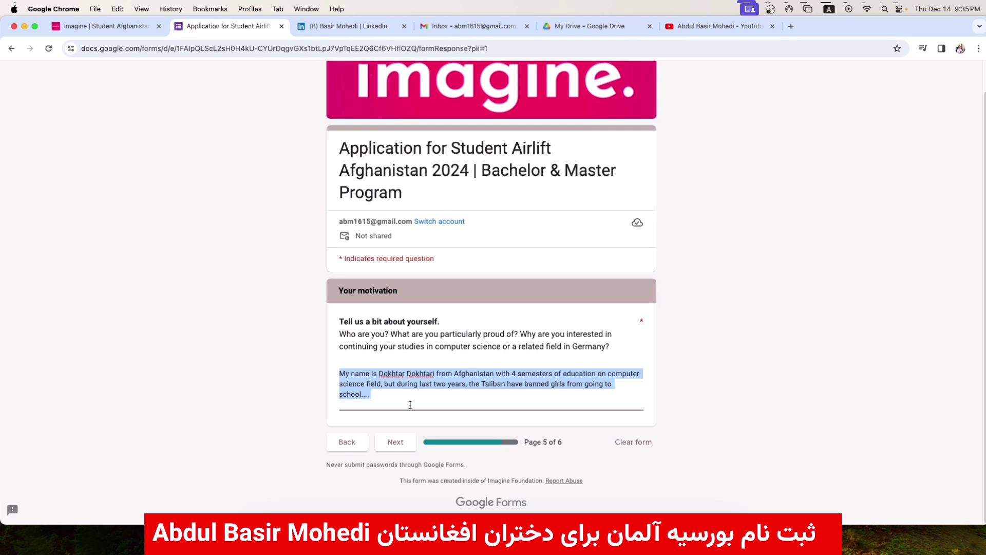
{"action": "left_click", "coordinate": [399, 442]}
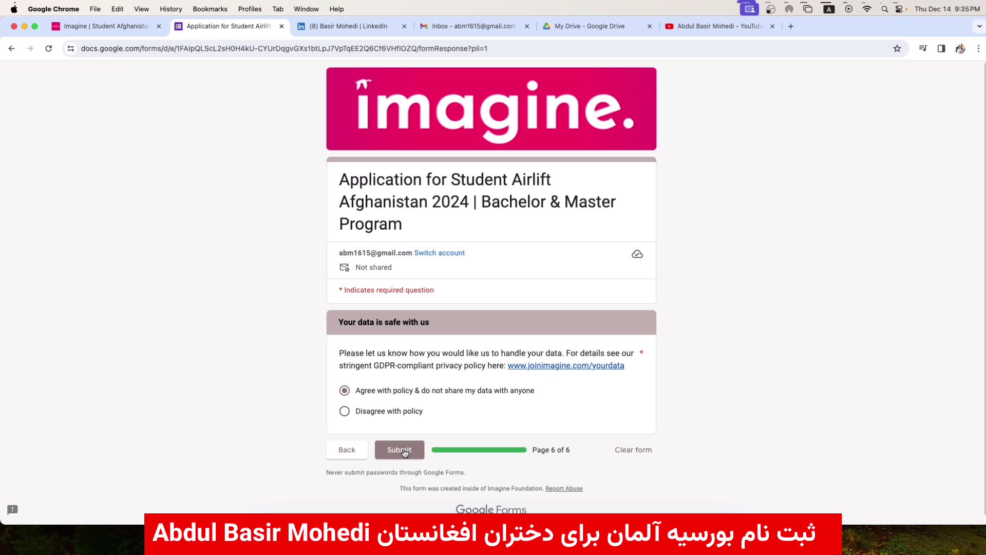
{"action": "left_click", "coordinate": [404, 451]}
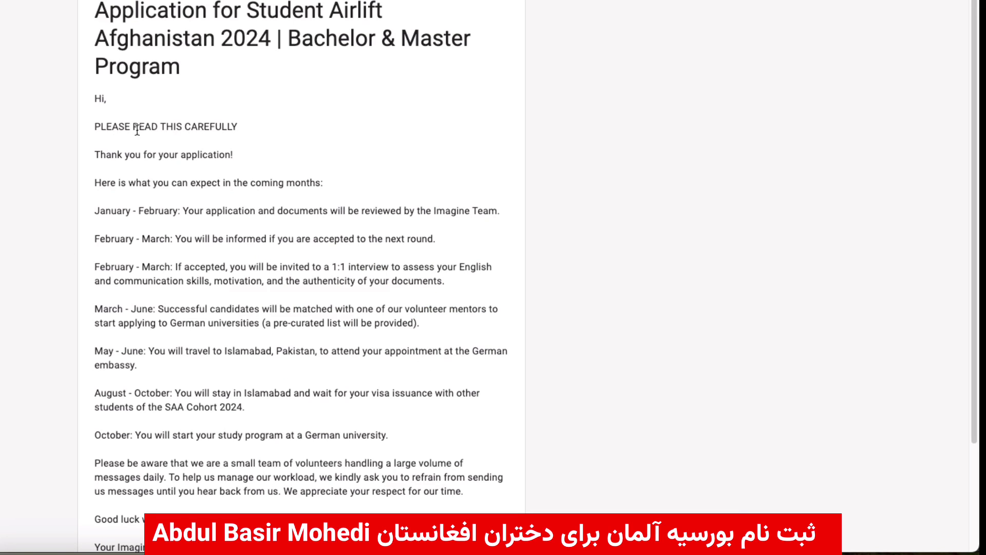